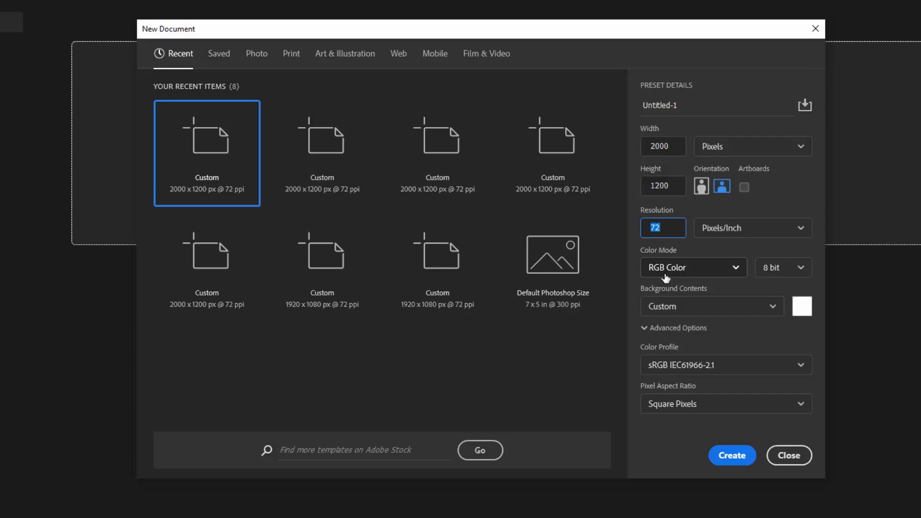
Step: Try a dddddd background colour for the new document, then revert it to white
{"action": "left_click", "coordinate": [802, 306]}
{"action": "type", "text": "dddddd"}
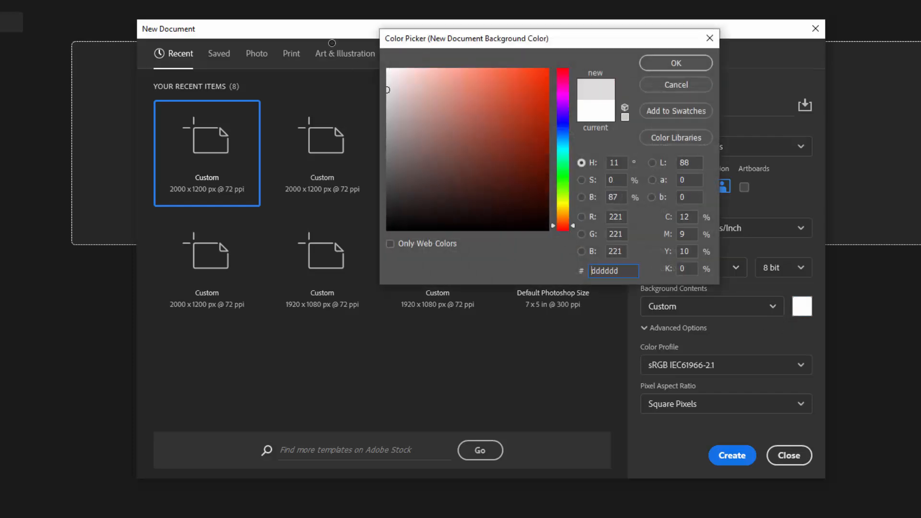
{"action": "left_click", "coordinate": [605, 109]}
{"action": "left_click", "coordinate": [675, 63]}
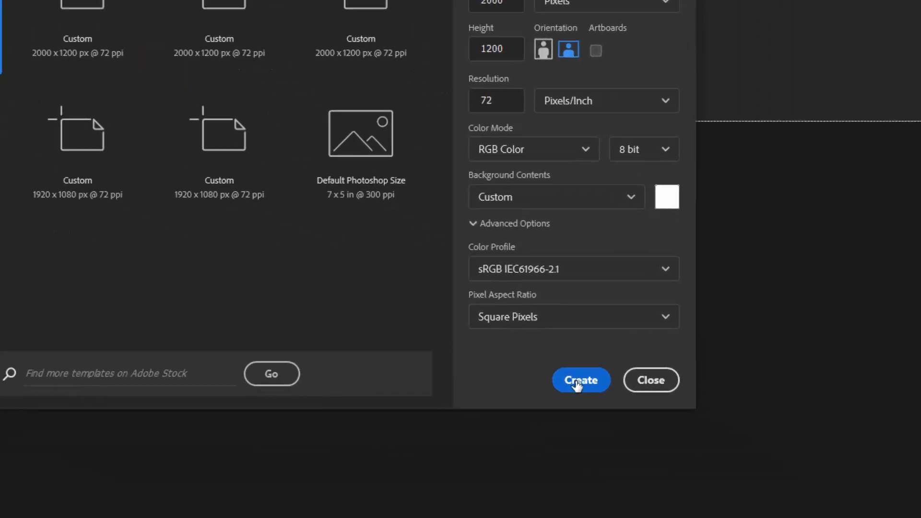
Step: Create the document, unlock its background into Layer 0 and put it in a group
{"action": "left_click", "coordinate": [728, 452]}
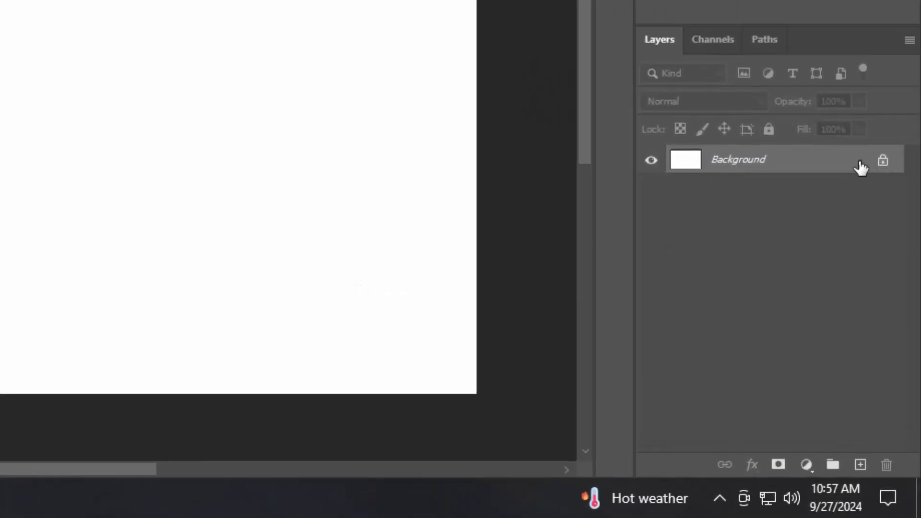
{"action": "left_click", "coordinate": [882, 162]}
{"action": "key", "text": "ctrl+g"}
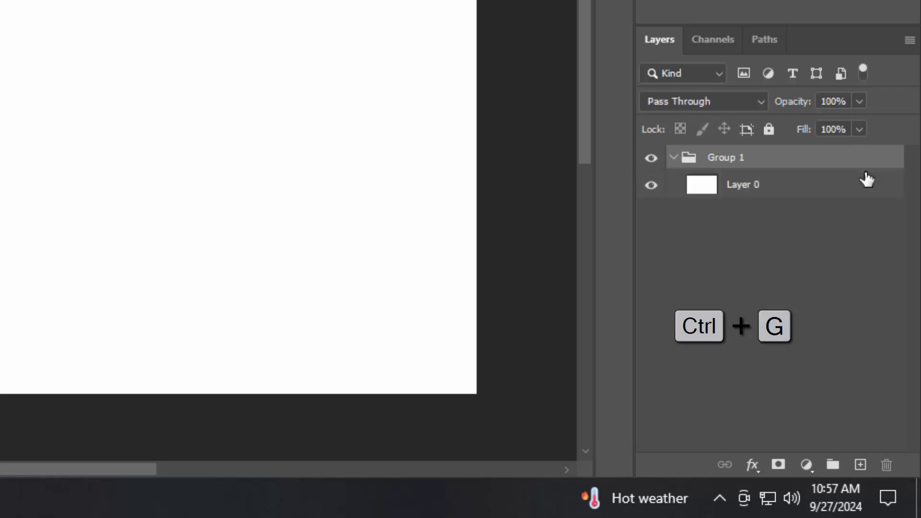
Step: Rename the group to 'Background' and collapse it
{"action": "double_click", "coordinate": [725, 158]}
{"action": "type", "text": "Back"}
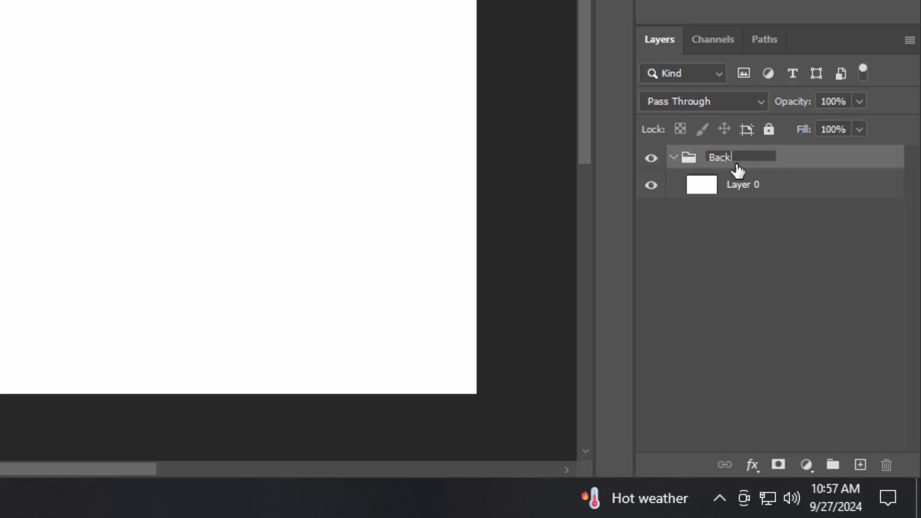
{"action": "type", "text": "ground"}
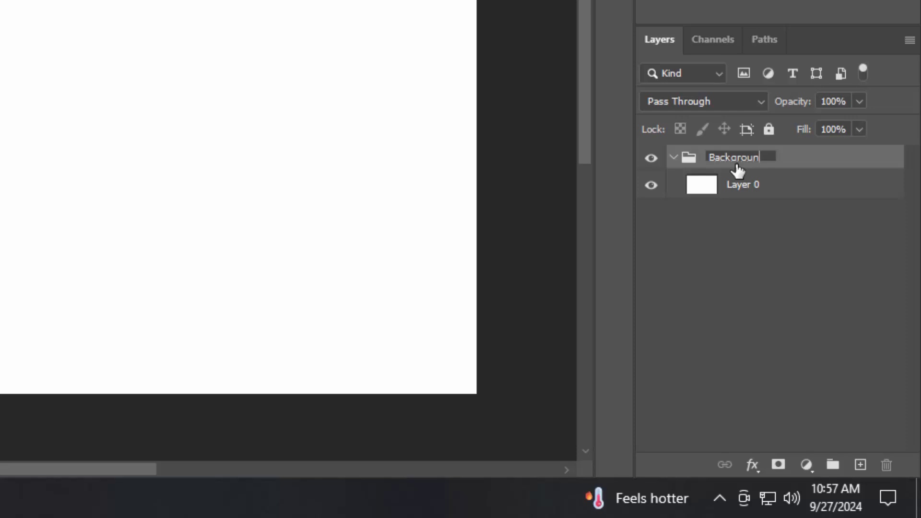
{"action": "key", "text": "Return"}
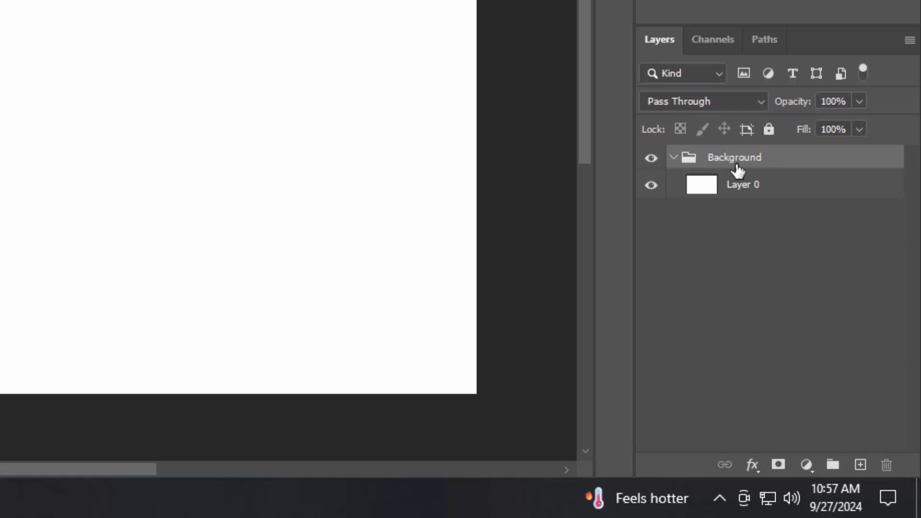
{"action": "left_click", "coordinate": [673, 158]}
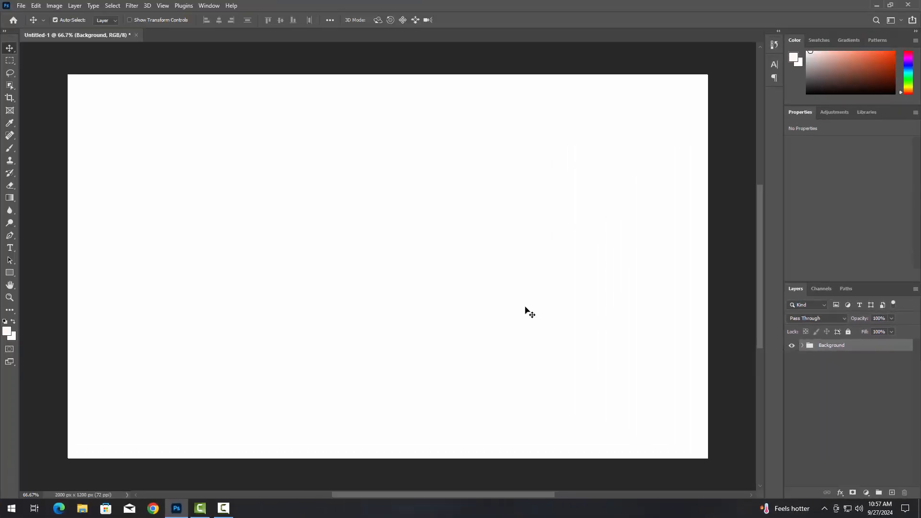
Step: Type the word 'Black' near the canvas centre and select it
{"action": "key", "text": "t"}
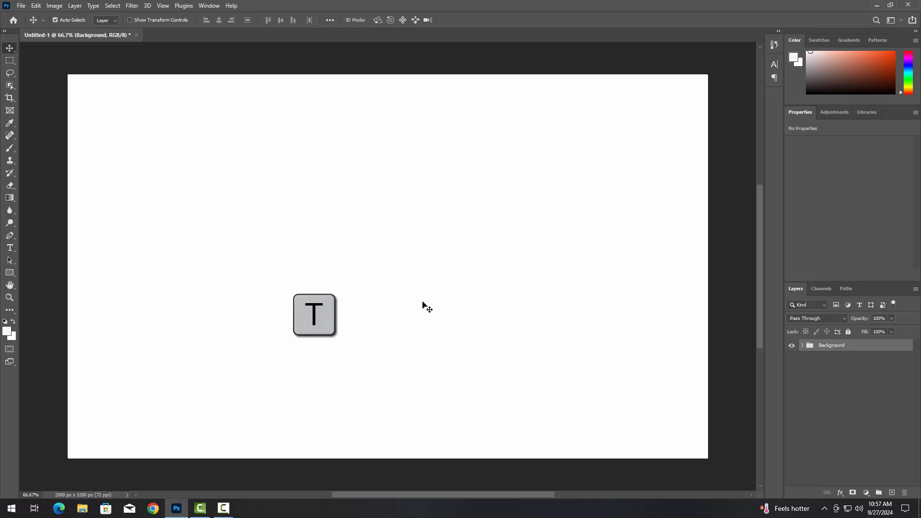
{"action": "left_click", "coordinate": [385, 272]}
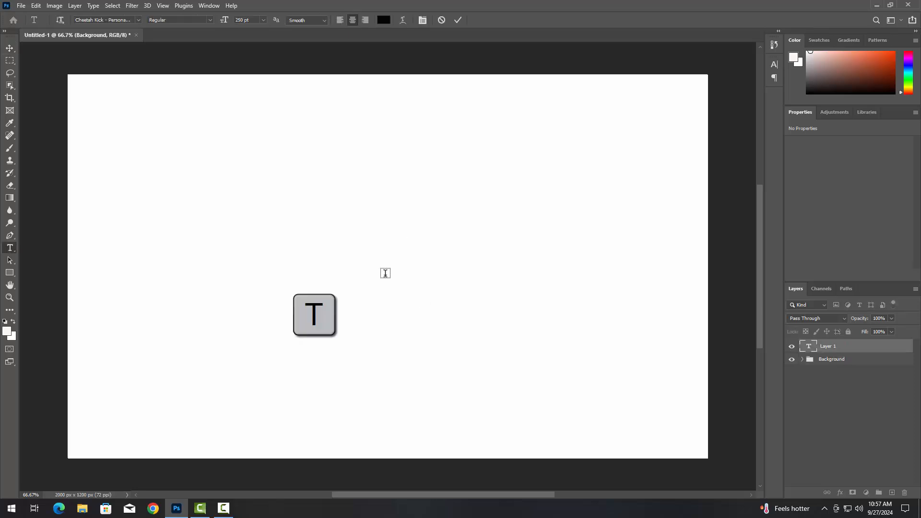
{"action": "type", "text": "Blac"}
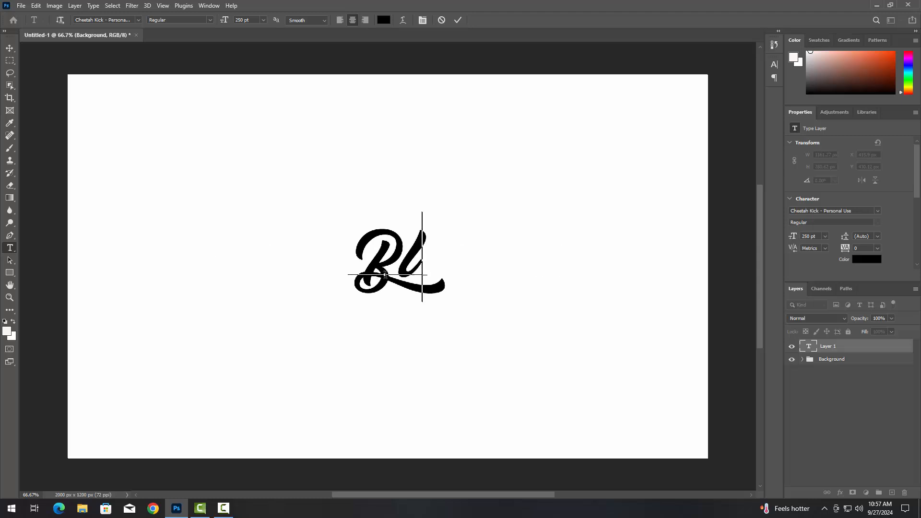
{"action": "type", "text": "k"}
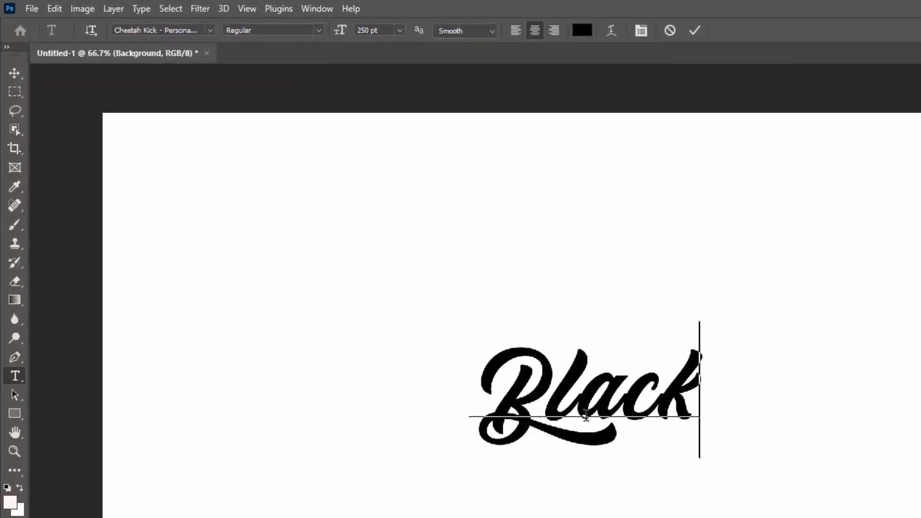
{"action": "key", "text": "ctrl+a"}
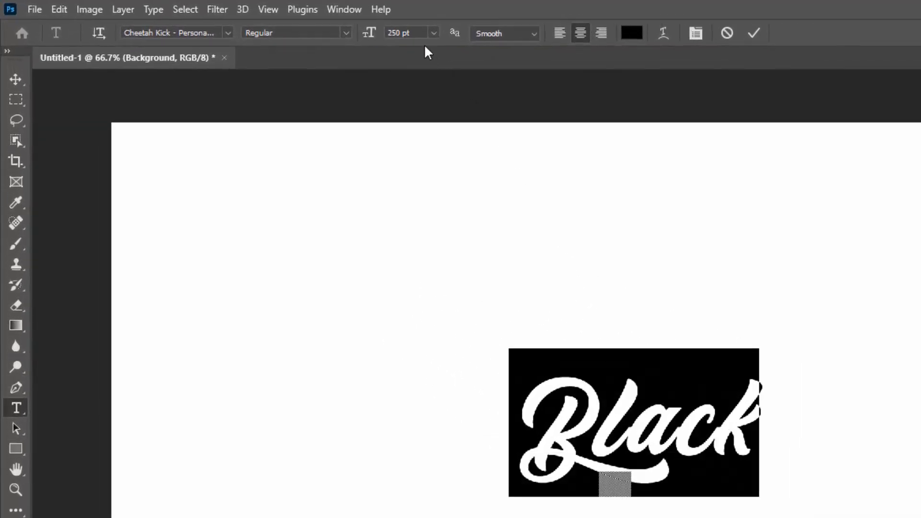
Step: Set the word's font size to 700 pt, then 850 pt, and commit the text
{"action": "left_click", "coordinate": [383, 41]}
{"action": "type", "text": "700"}
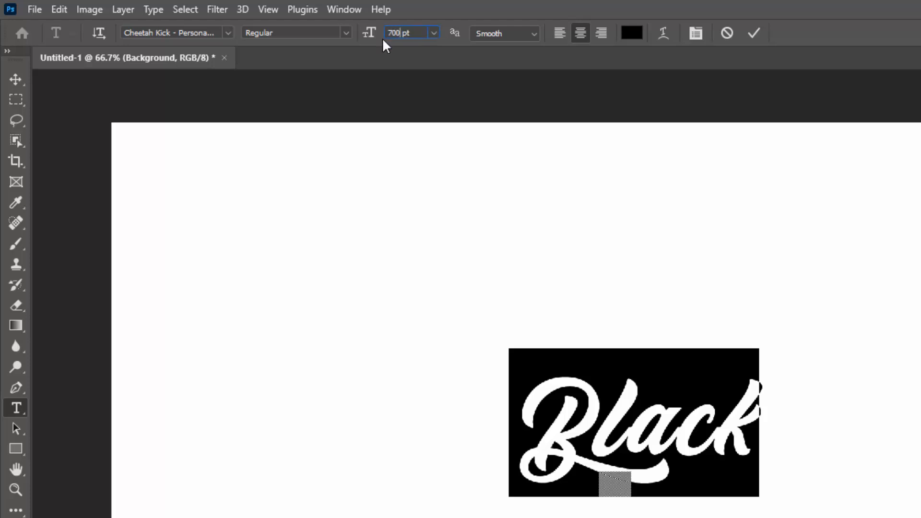
{"action": "key", "text": "Return"}
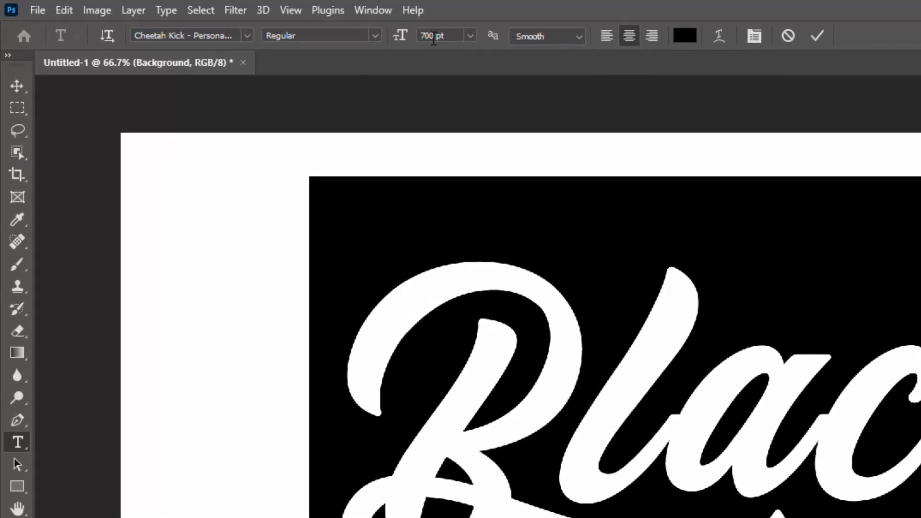
{"action": "left_click", "coordinate": [375, 36]}
{"action": "type", "text": "85"}
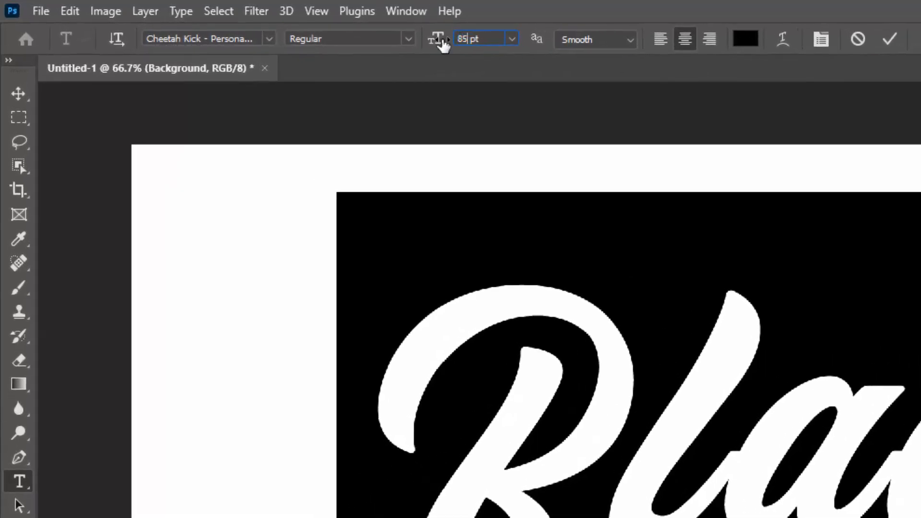
{"action": "key", "text": "Return"}
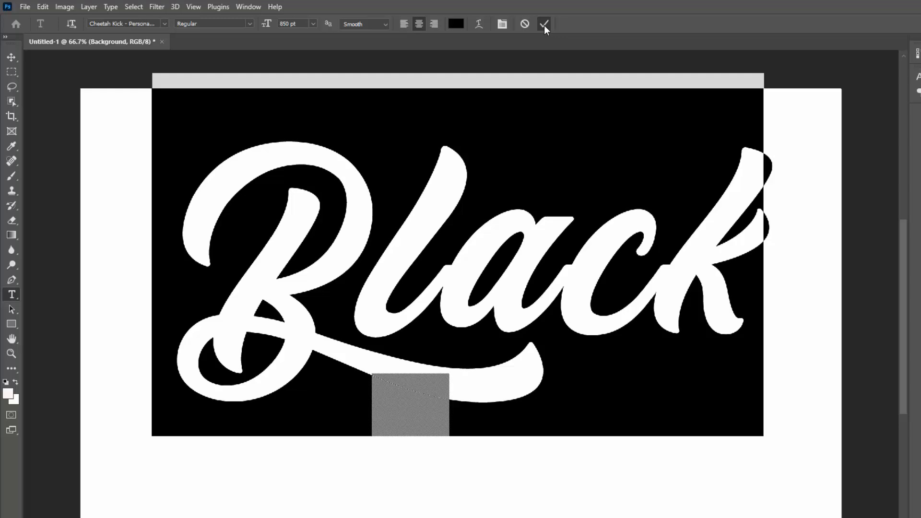
{"action": "left_click", "coordinate": [543, 25]}
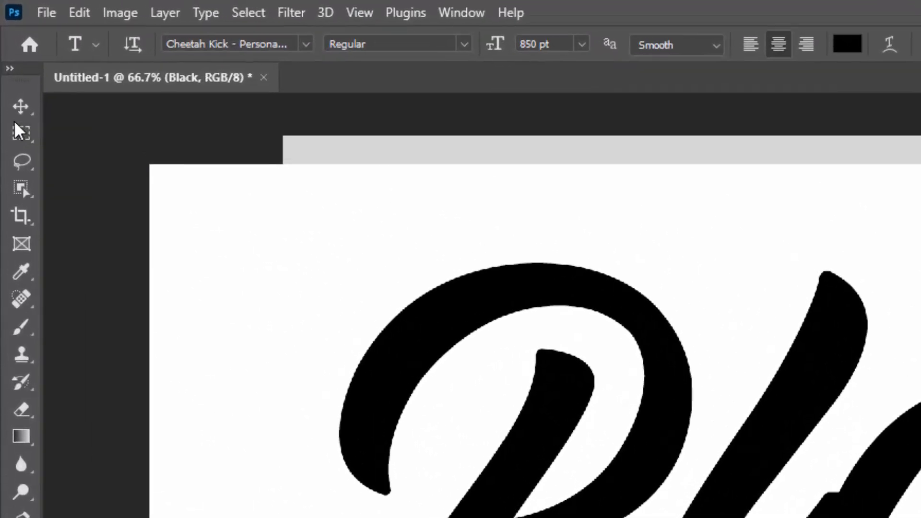
Step: Nudge the lettering lower and scale it to 100.1% from its bottom edge
{"action": "left_click", "coordinate": [16, 81]}
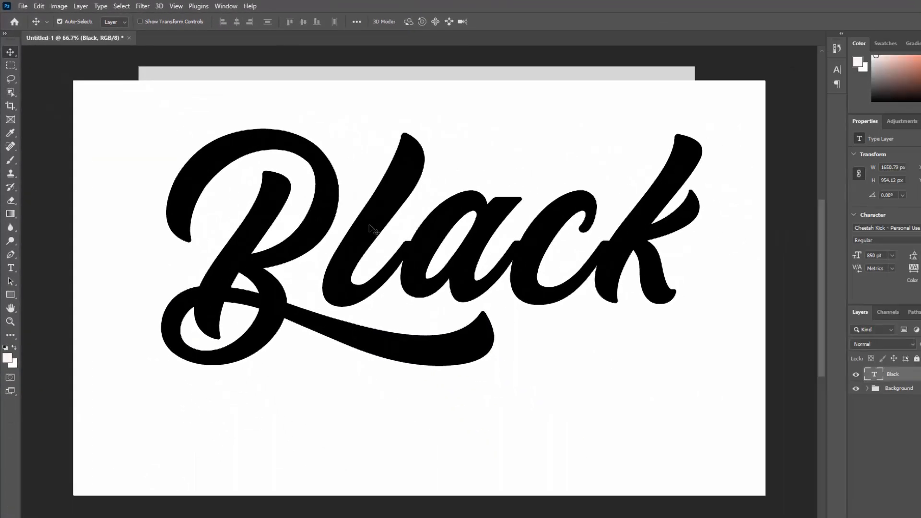
{"action": "left_click_drag", "start_coordinate": [369, 228], "coordinate": [371, 266]}
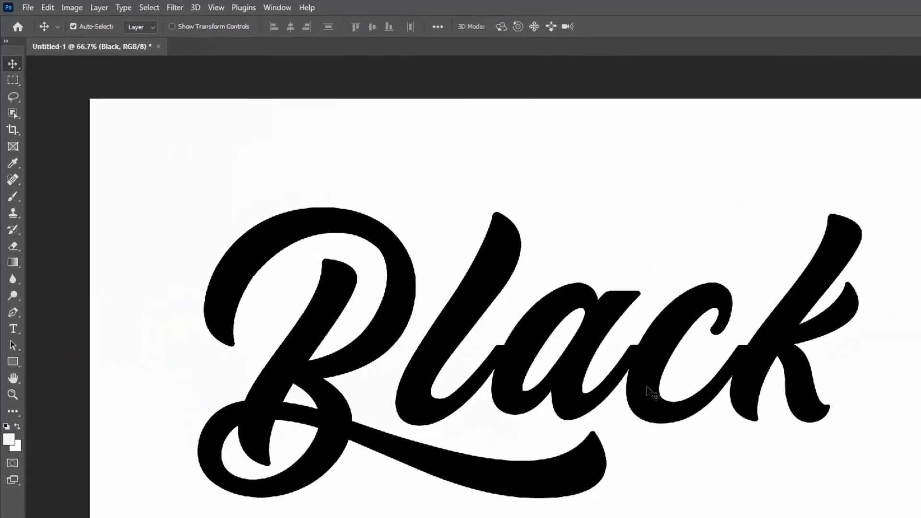
{"action": "key", "text": "ctrl+t"}
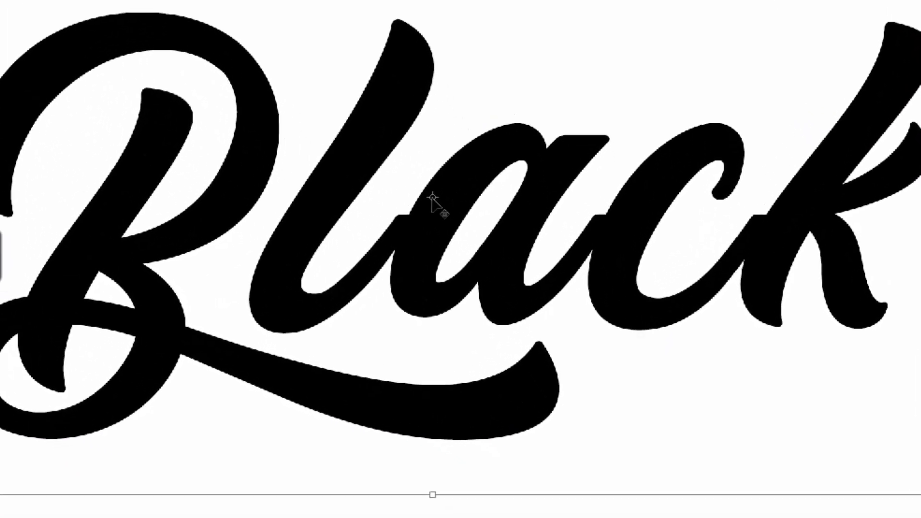
{"action": "left_click_drag", "start_coordinate": [432, 196], "coordinate": [382, 494]}
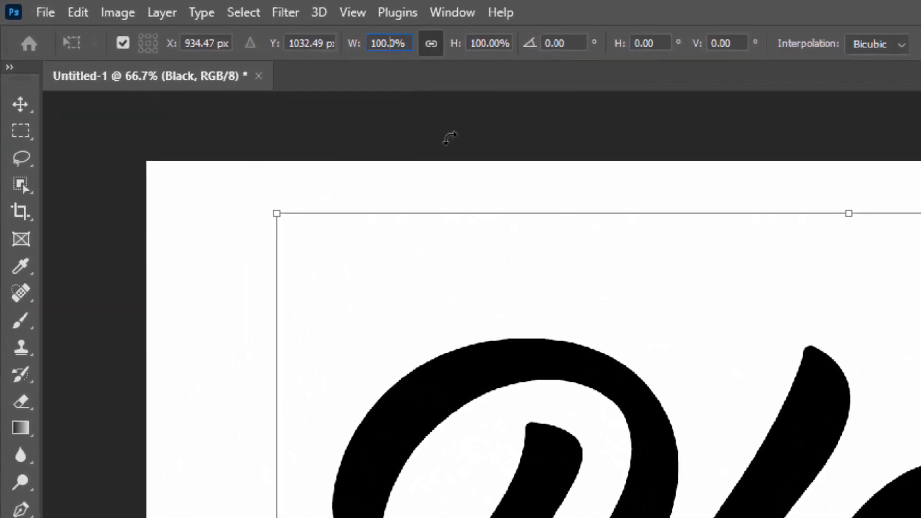
{"action": "type", "text": "1"}
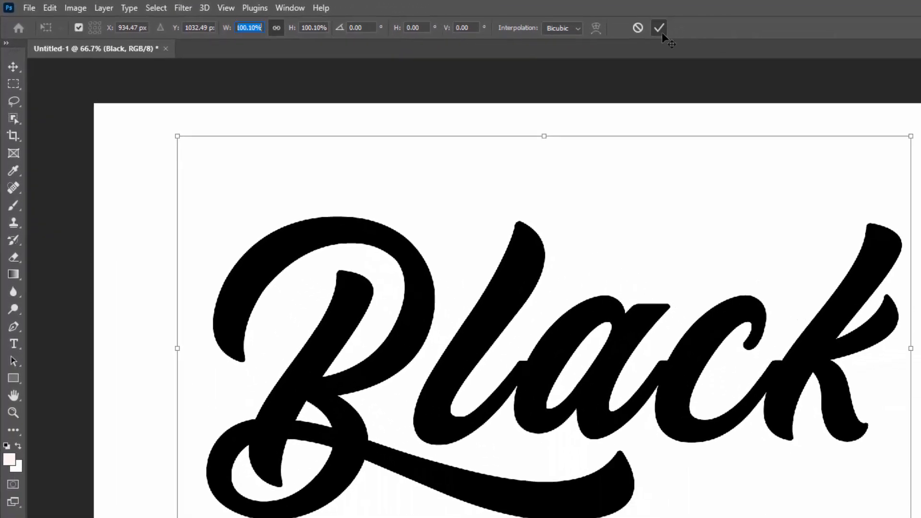
{"action": "left_click", "coordinate": [785, 35]}
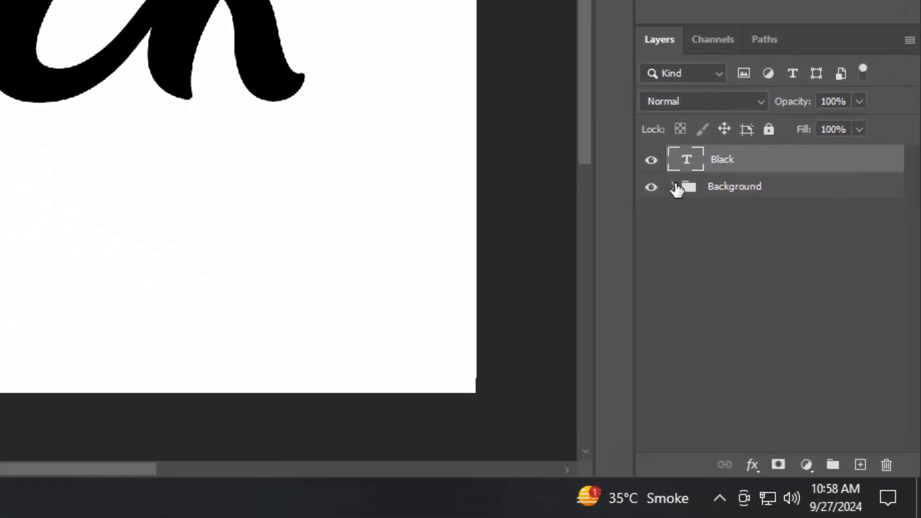
Step: Convert Black to a smart object, duplicate it, and hide the Black copy
{"action": "right_click", "coordinate": [736, 170]}
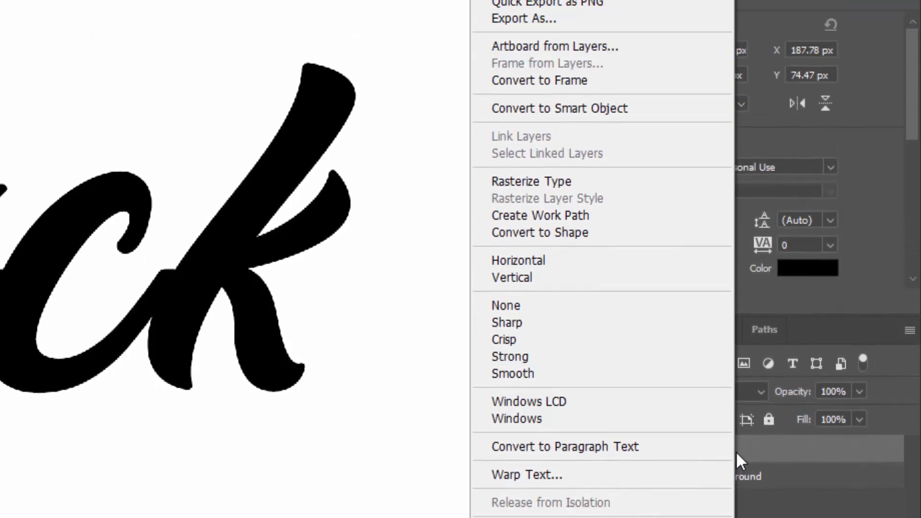
{"action": "left_click", "coordinate": [596, 168]}
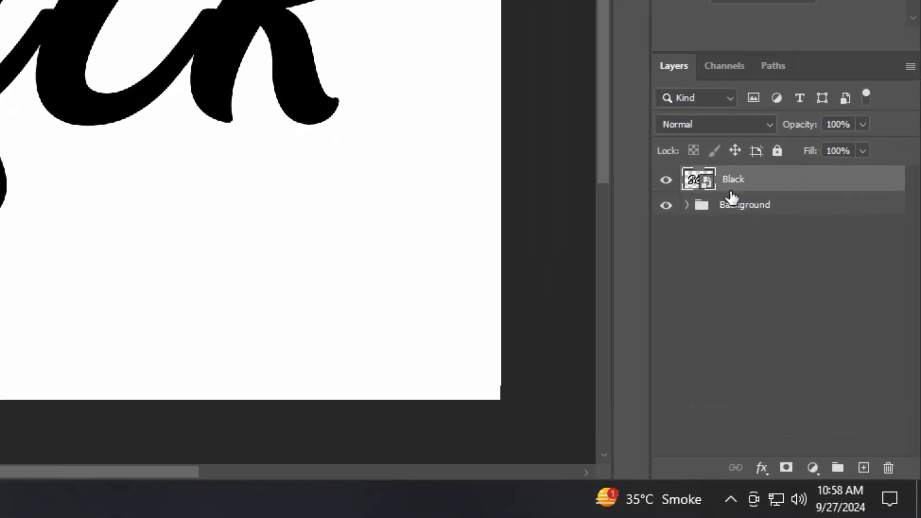
{"action": "key", "text": "ctrl+j"}
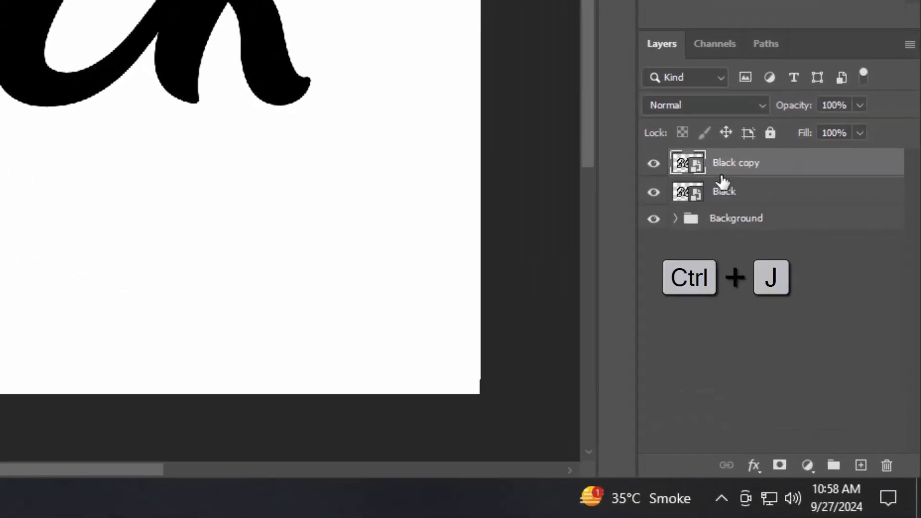
{"action": "left_click", "coordinate": [653, 164]}
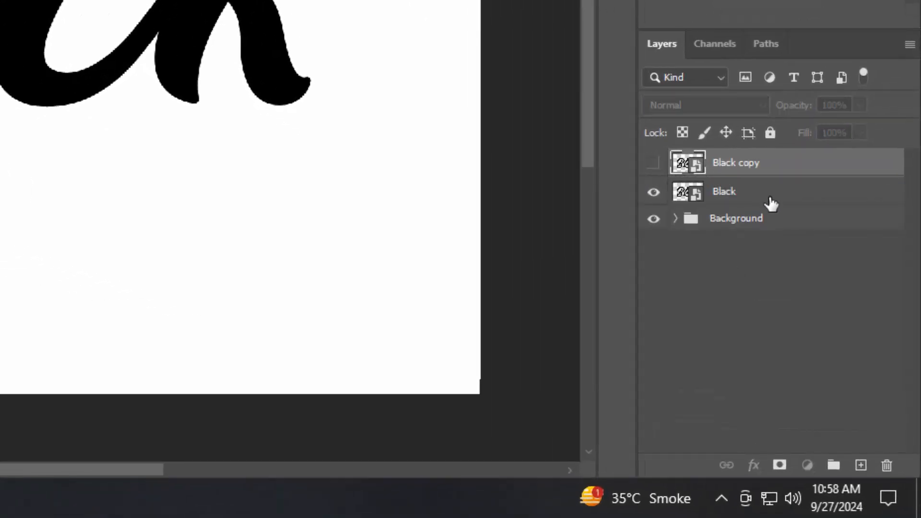
{"action": "left_click", "coordinate": [769, 202]}
Step: Group the original Black layer and rename both group and layer to 'Shadow'
{"action": "key", "text": "ctrl+g"}
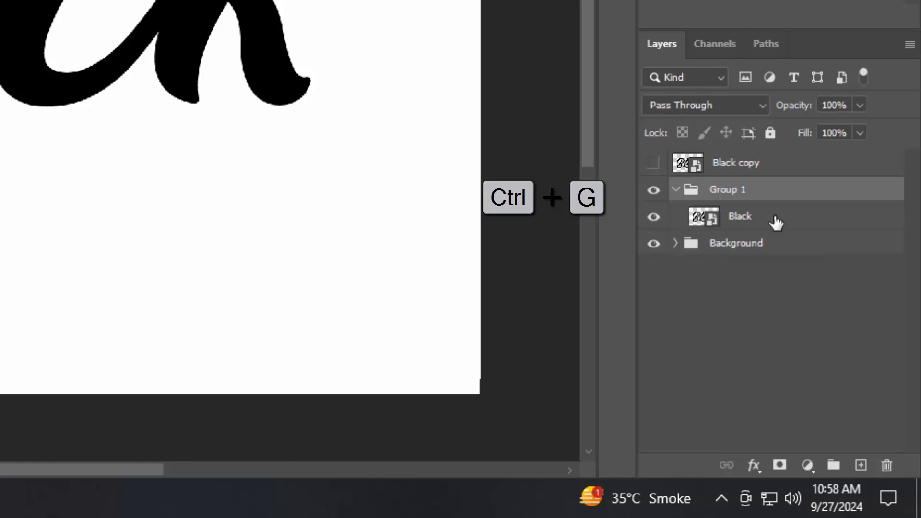
{"action": "double_click", "coordinate": [746, 190]}
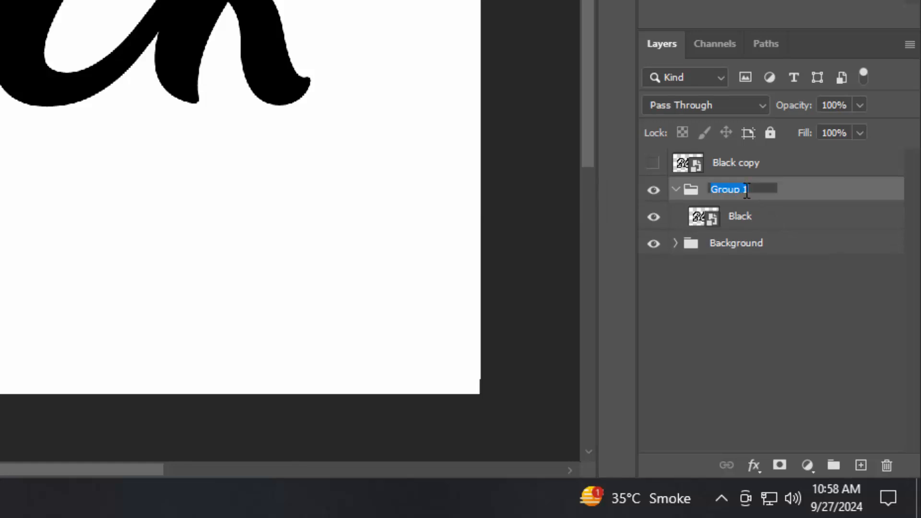
{"action": "type", "text": "Shadow"}
{"action": "key", "text": "Return"}
{"action": "double_click", "coordinate": [736, 216]}
{"action": "type", "text": "S"}
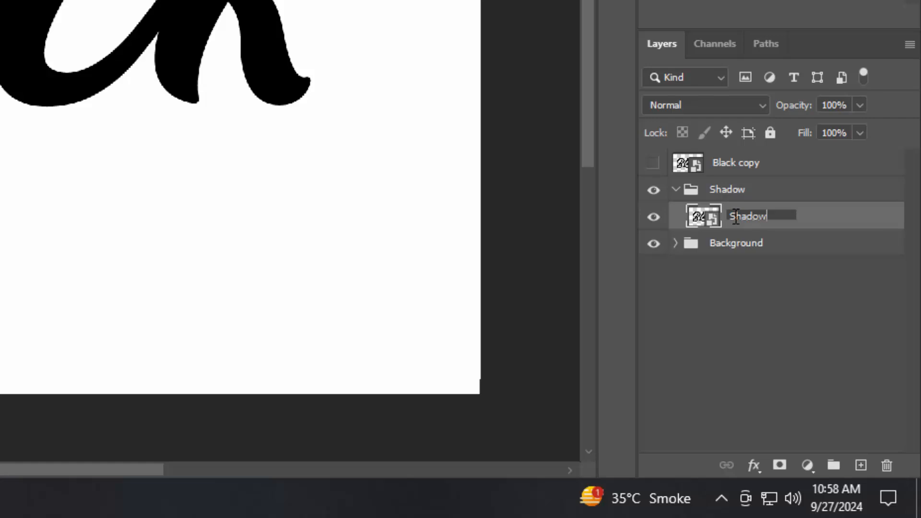
{"action": "type", "text": "hadow"}
{"action": "key", "text": "Return"}
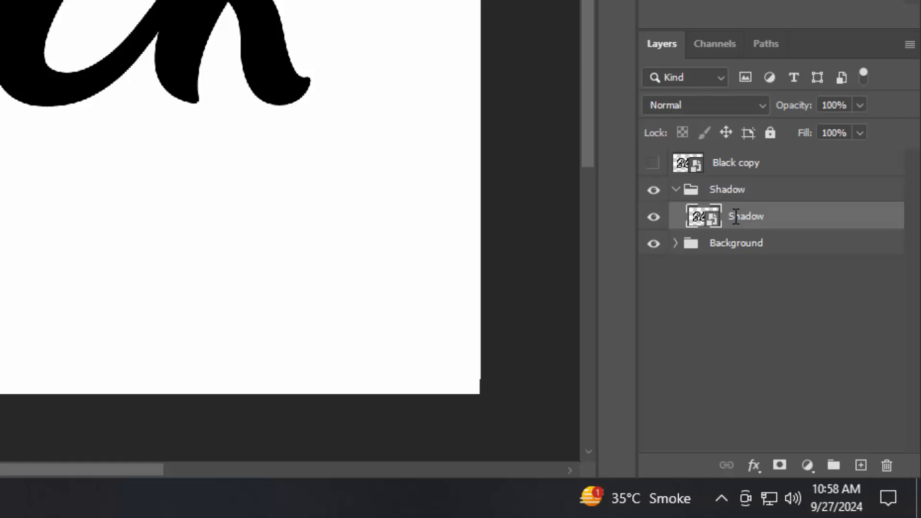
Step: Set the Shadow layer's fill to 100% and add a light grey d8d8d8 drop shadow
{"action": "left_click", "coordinate": [752, 464]}
{"action": "left_click", "coordinate": [761, 263]}
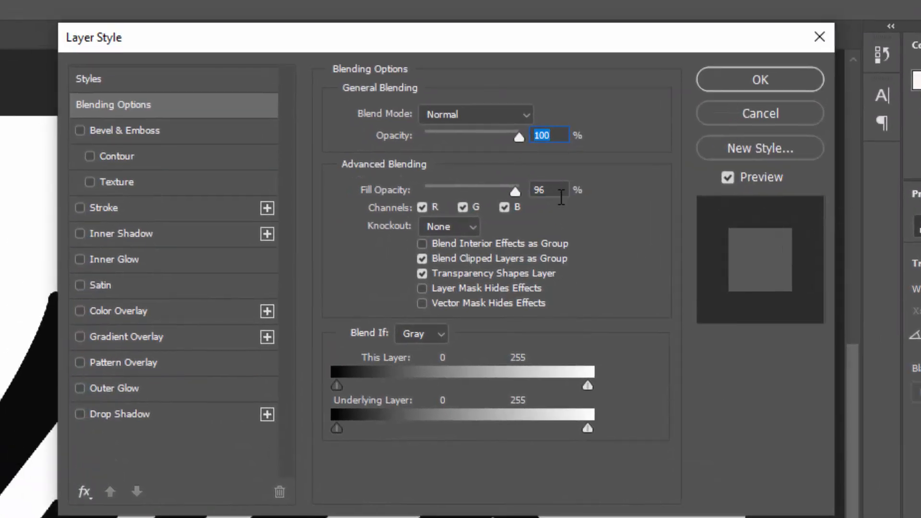
{"action": "left_click_drag", "start_coordinate": [562, 190], "coordinate": [499, 190]}
{"action": "type", "text": "100"}
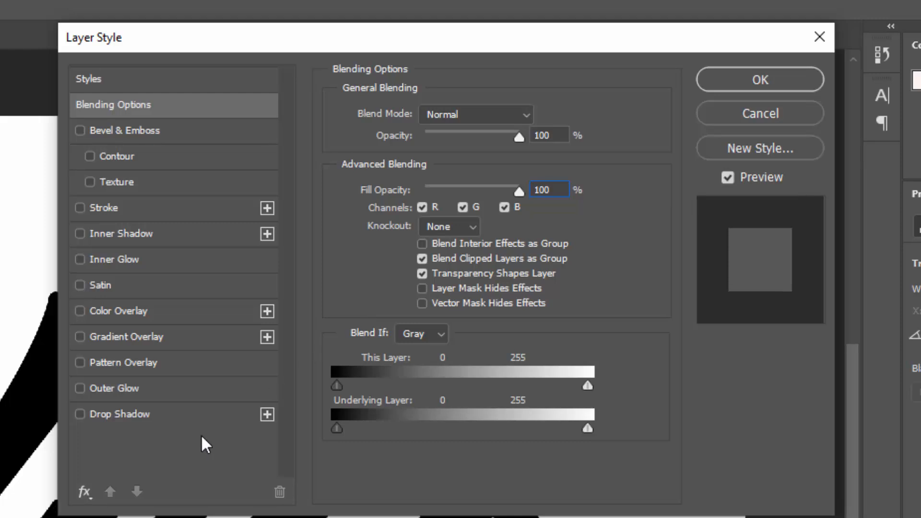
{"action": "left_click", "coordinate": [182, 418]}
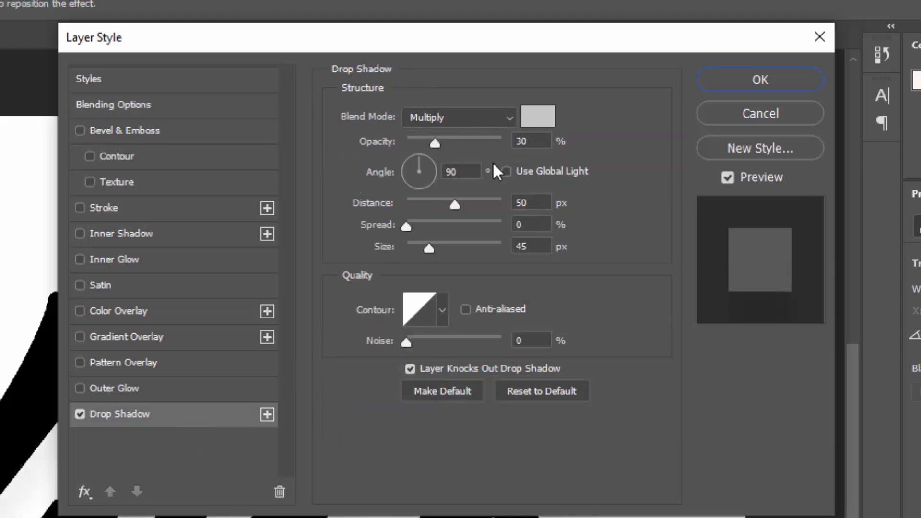
{"action": "left_click", "coordinate": [539, 116]}
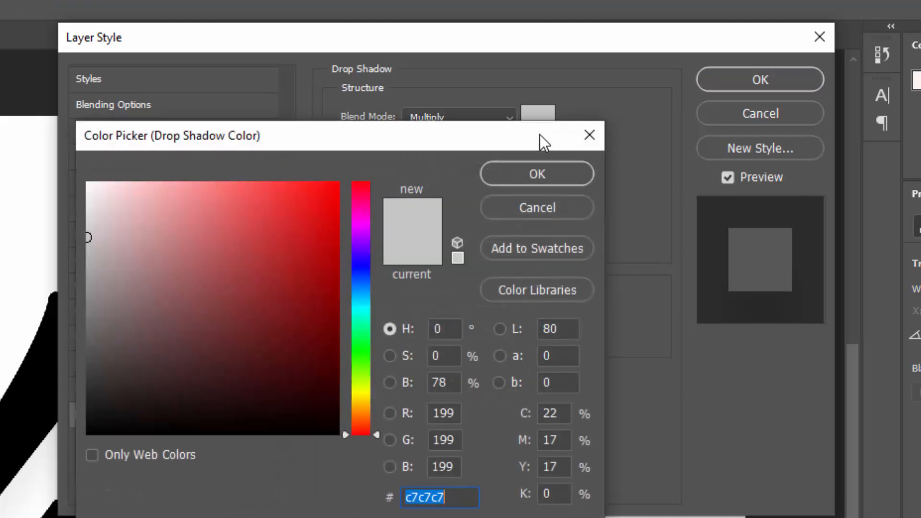
{"action": "type", "text": "d8d8d8"}
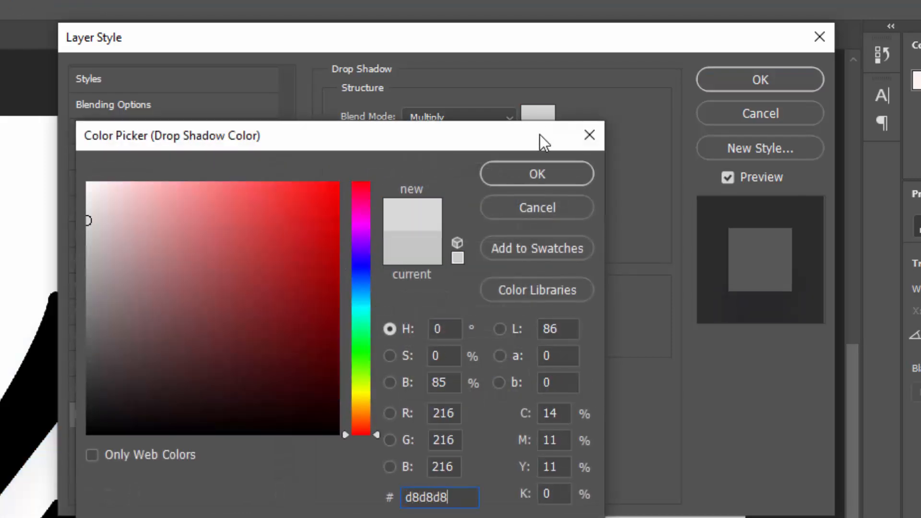
{"action": "left_click", "coordinate": [564, 176]}
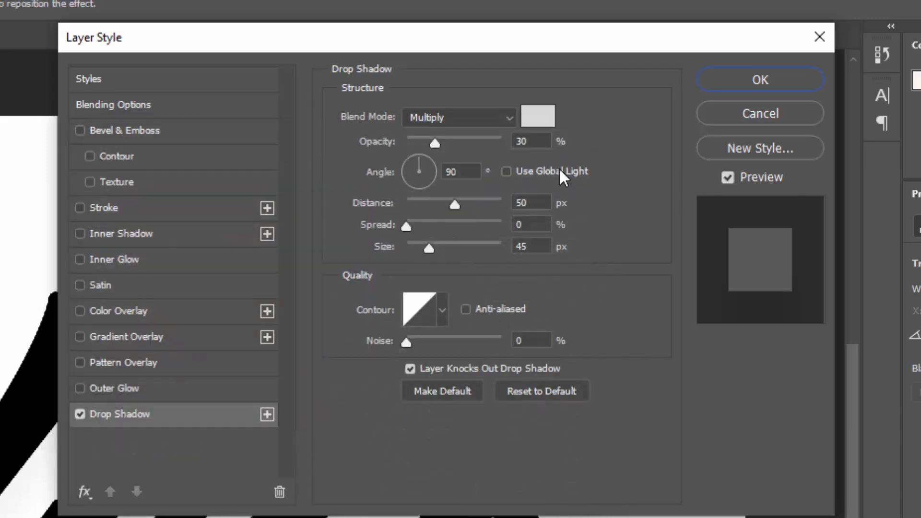
{"action": "left_click", "coordinate": [523, 141]}
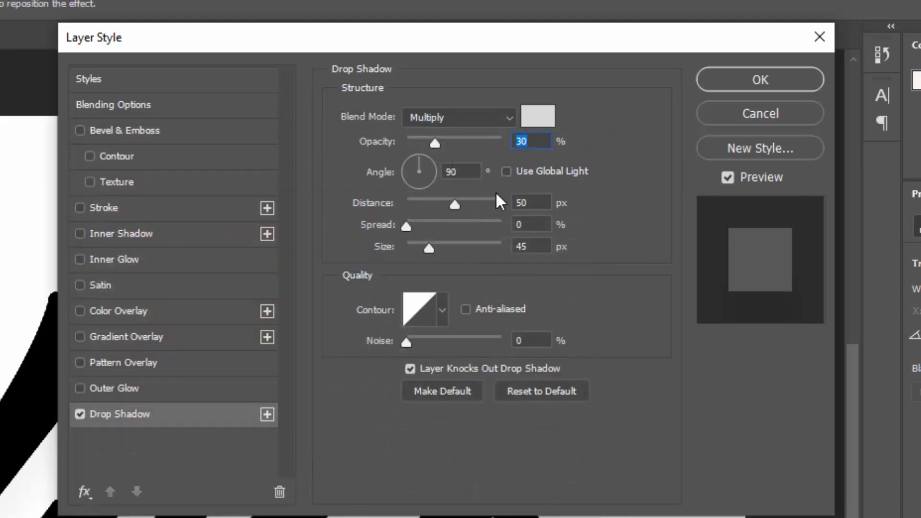
{"action": "left_click", "coordinate": [510, 203]}
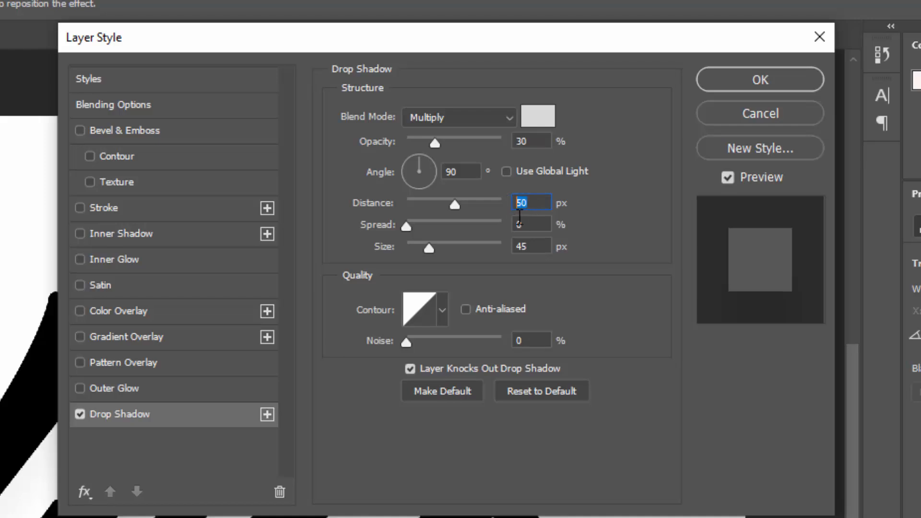
{"action": "left_click", "coordinate": [533, 225]}
{"action": "left_click", "coordinate": [533, 245]}
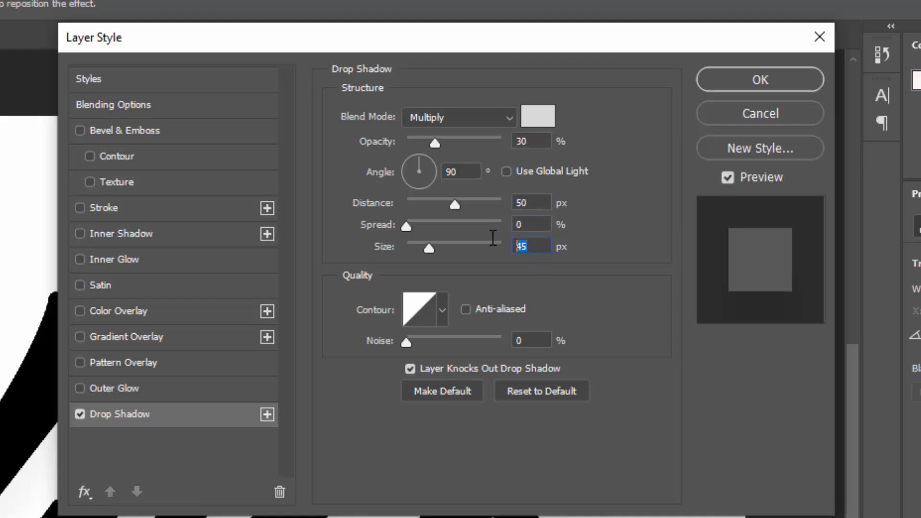
Step: Add a second drop shadow at 40% opacity, 30 px distance, 25 px size
{"action": "left_click", "coordinate": [268, 415]}
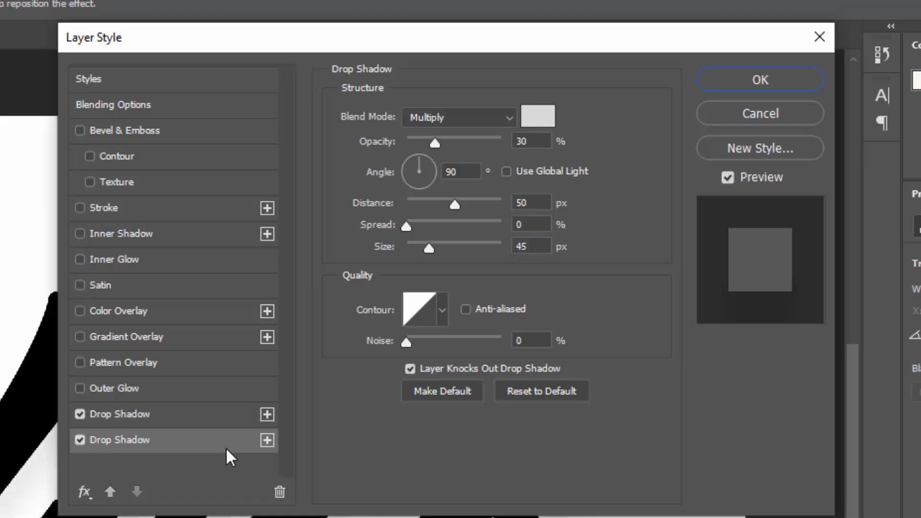
{"action": "left_click", "coordinate": [530, 141]}
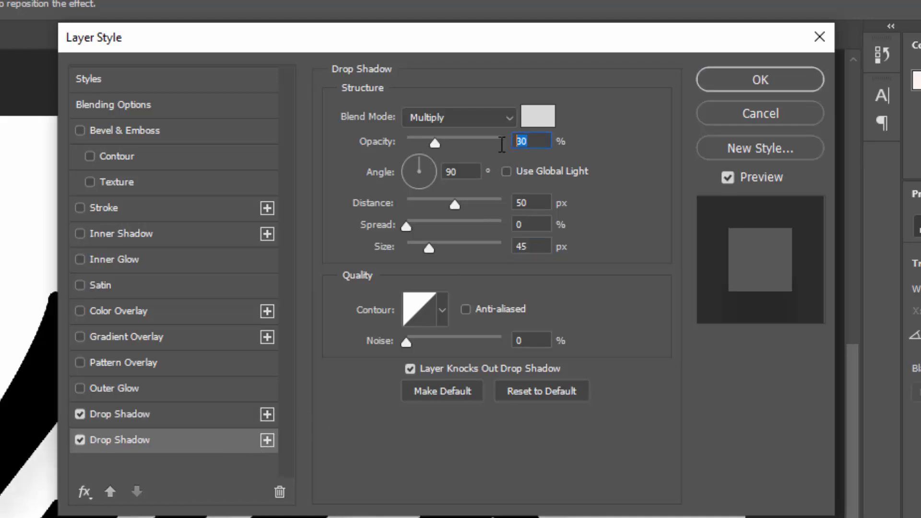
{"action": "type", "text": "40"}
{"action": "left_click", "coordinate": [535, 200]}
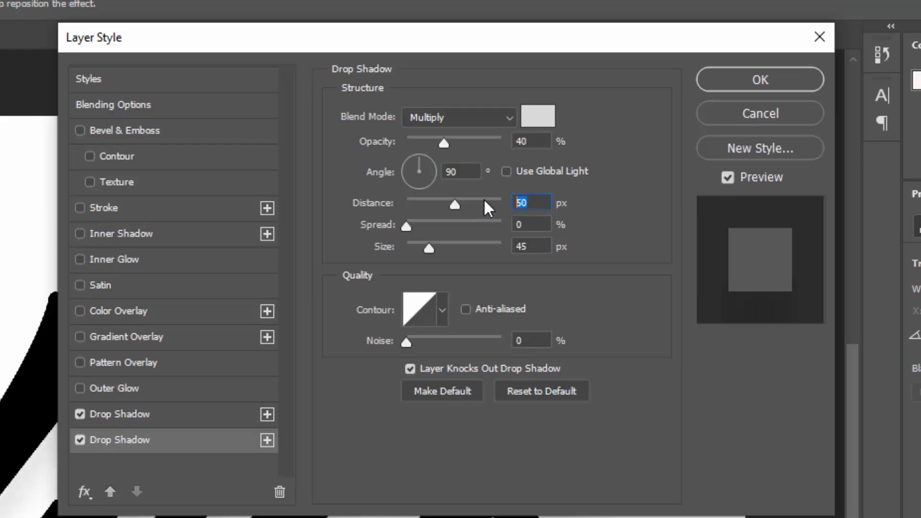
{"action": "type", "text": "30"}
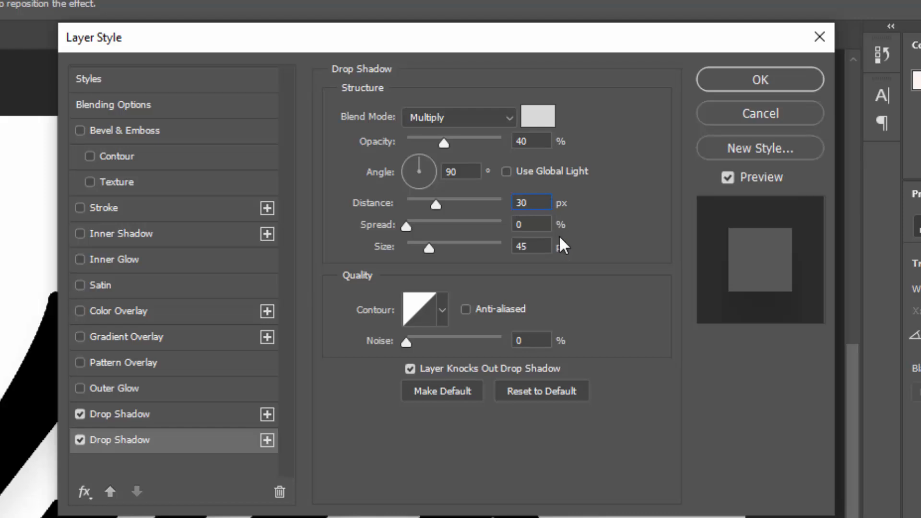
{"action": "left_click", "coordinate": [521, 247]}
{"action": "type", "text": "25"}
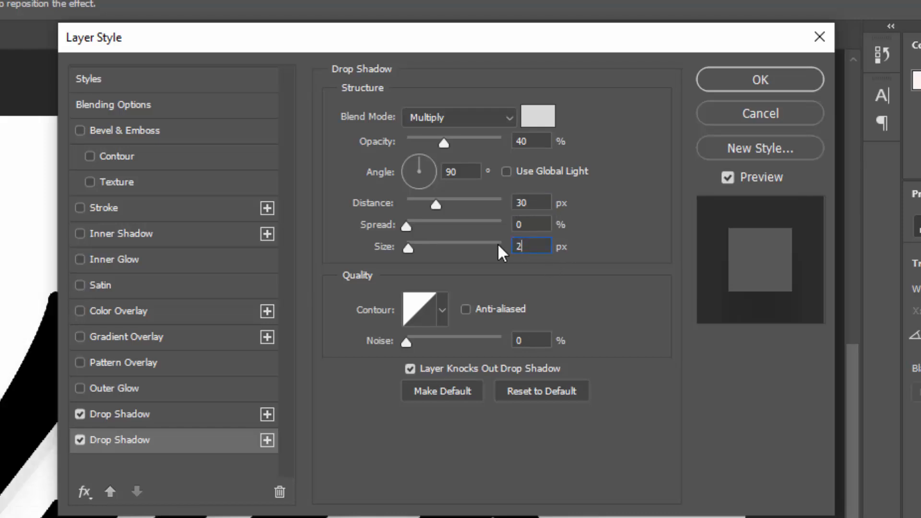
Step: Add a third drop shadow at 45% opacity, 15 px distance, 10 px size
{"action": "left_click", "coordinate": [267, 440]}
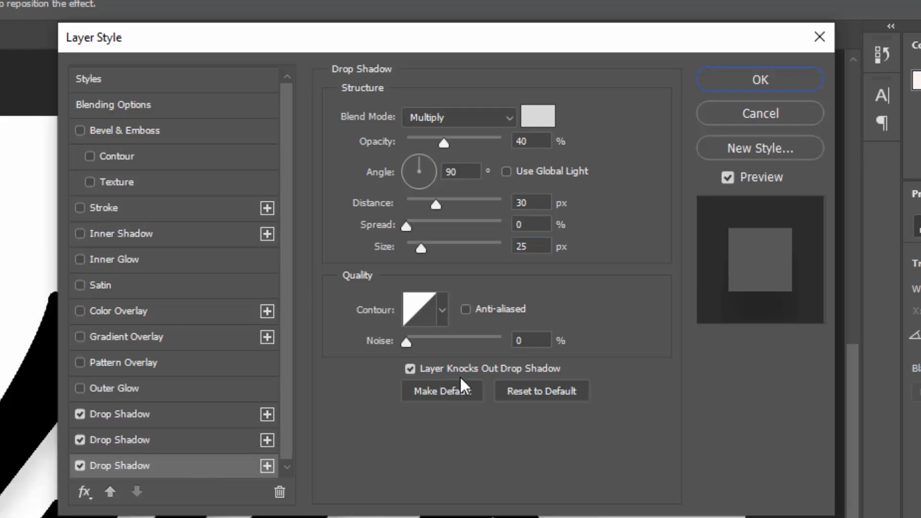
{"action": "left_click_drag", "start_coordinate": [537, 145], "coordinate": [499, 149]}
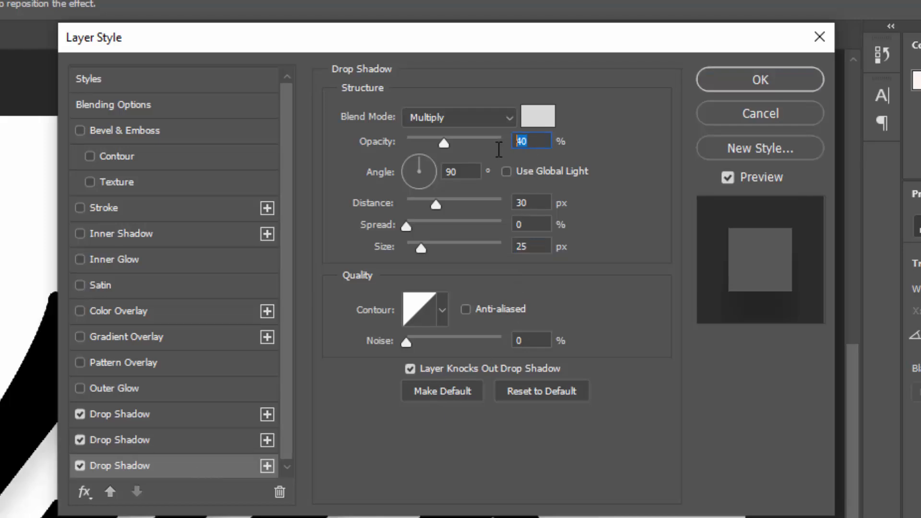
{"action": "type", "text": "45"}
{"action": "left_click_drag", "start_coordinate": [544, 203], "coordinate": [500, 201]}
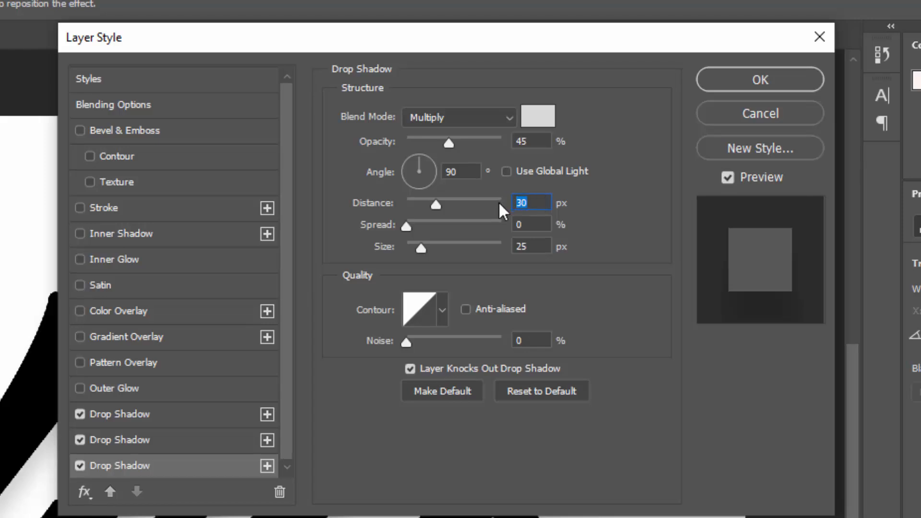
{"action": "type", "text": "15"}
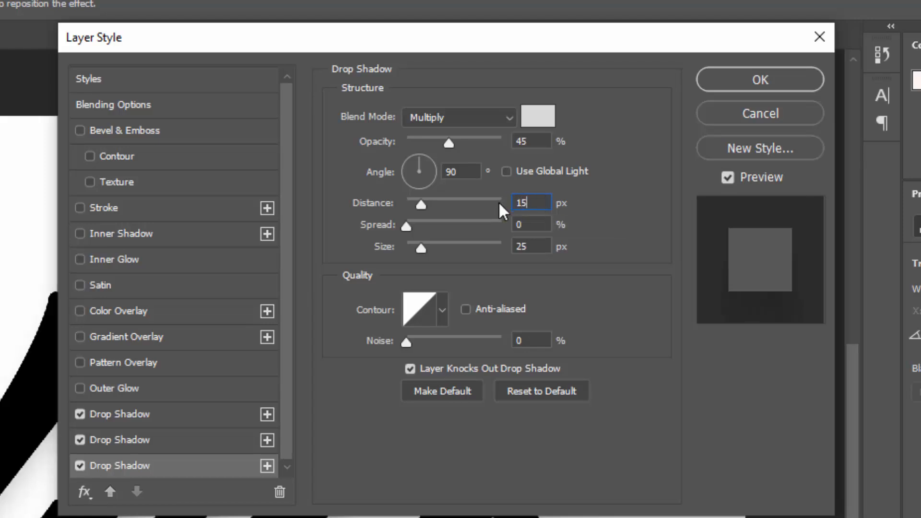
{"action": "left_click_drag", "start_coordinate": [540, 247], "coordinate": [506, 246]}
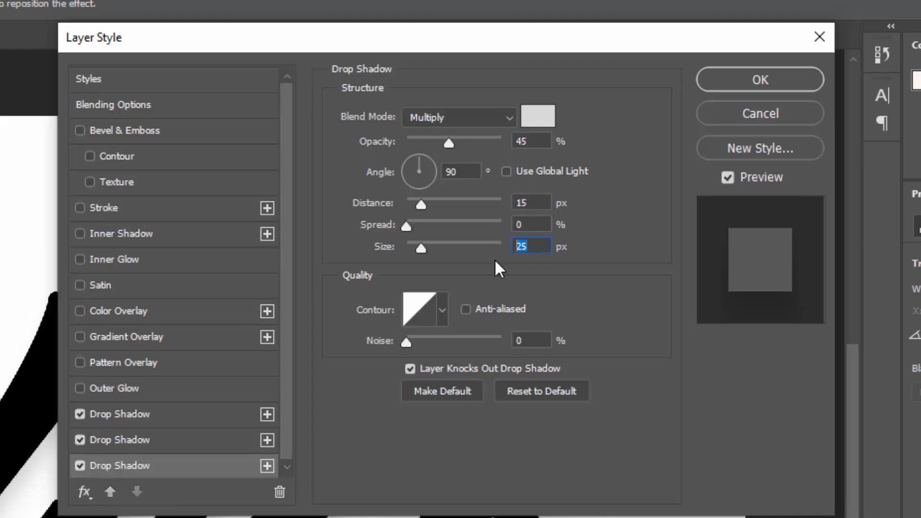
{"action": "type", "text": "10"}
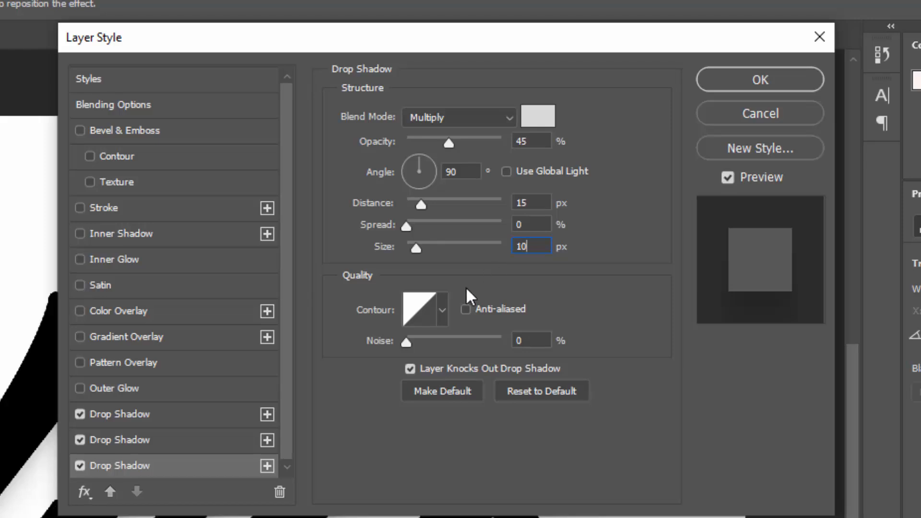
{"action": "left_click", "coordinate": [263, 473]}
Step: Add a fourth drop shadow at 65% opacity, 7 px distance and 7 px size
{"action": "left_click", "coordinate": [263, 465]}
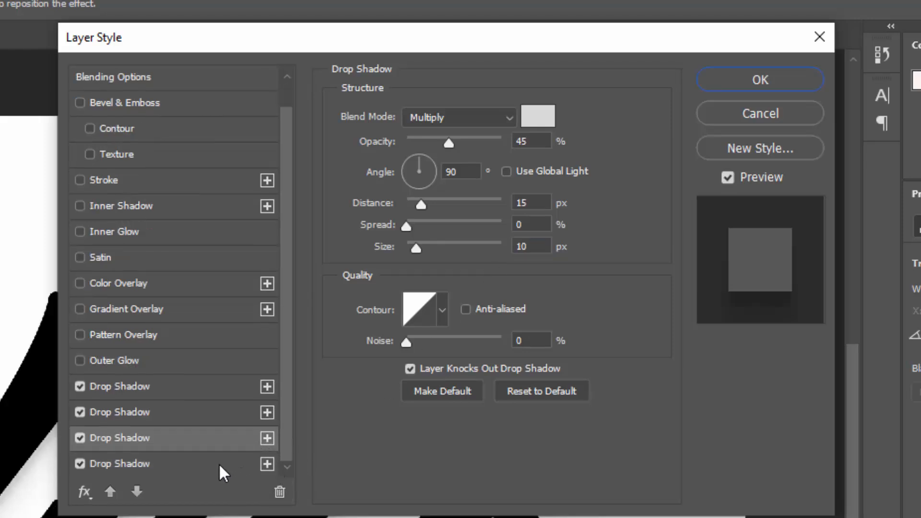
{"action": "left_click", "coordinate": [225, 463]}
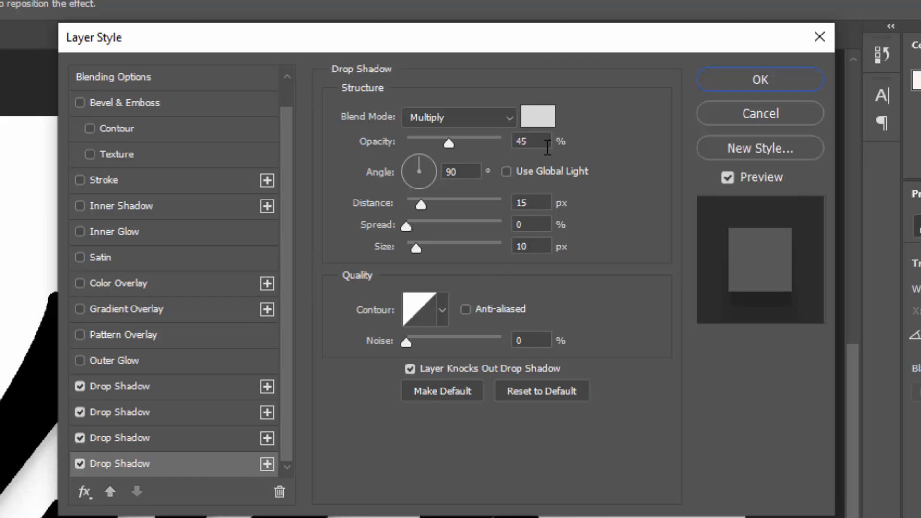
{"action": "left_click_drag", "start_coordinate": [448, 144], "coordinate": [467, 147]}
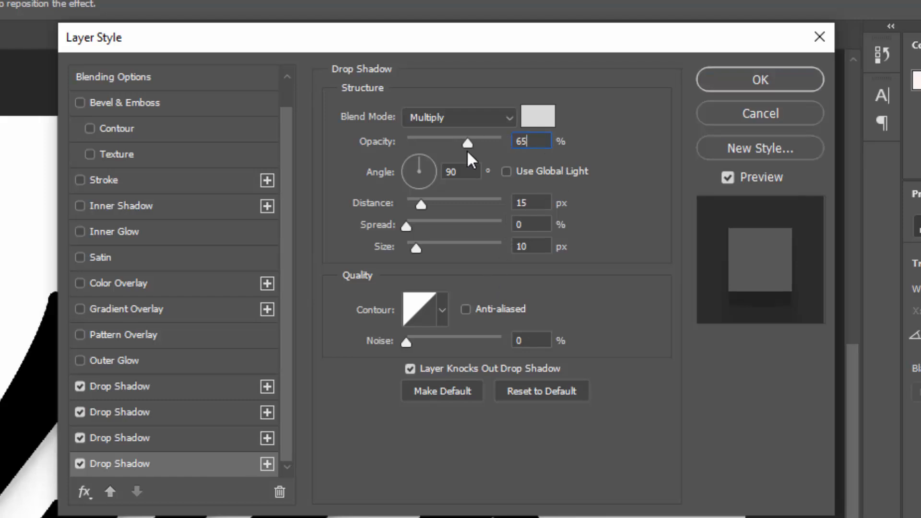
{"action": "left_click", "coordinate": [527, 203]}
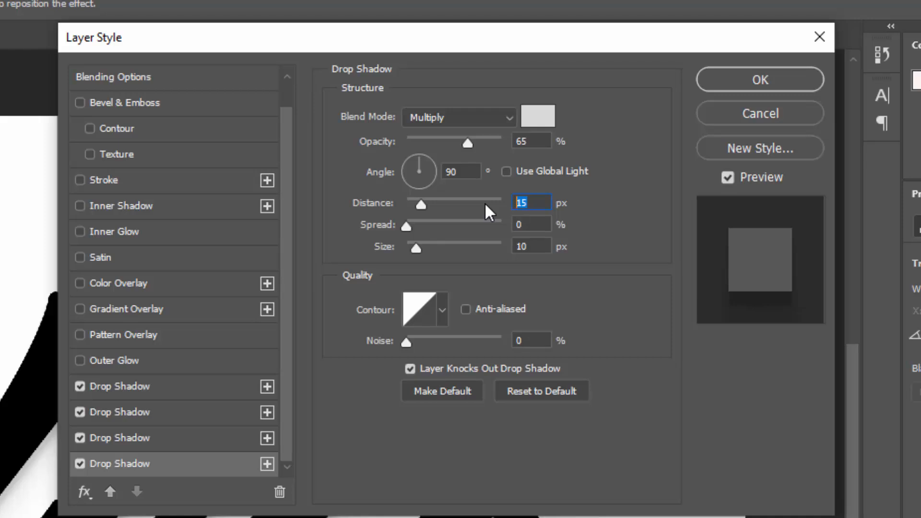
{"action": "type", "text": "7"}
{"action": "left_click", "coordinate": [542, 249]}
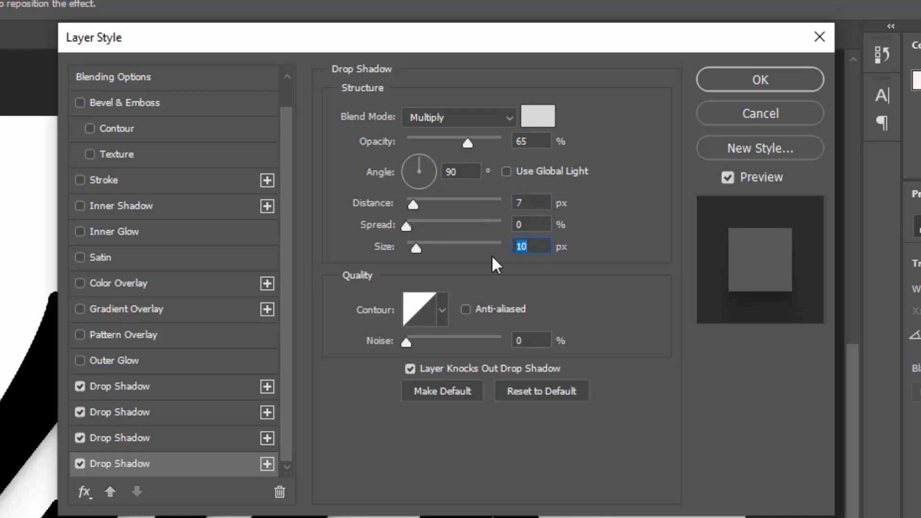
{"action": "type", "text": "7"}
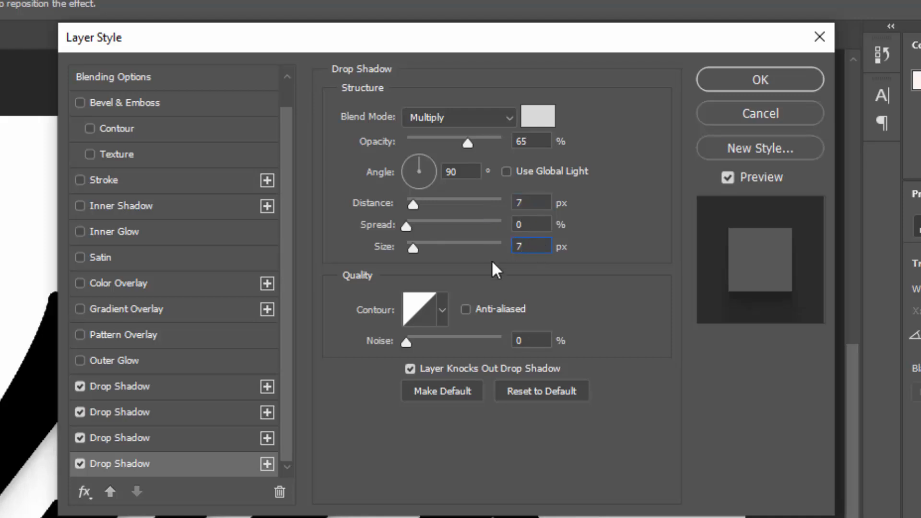
Step: Add a fifth drop shadow at 50% opacity, 9 px distance, 14% spread, 31 px size
{"action": "left_click", "coordinate": [267, 463]}
{"action": "left_click", "coordinate": [164, 464]}
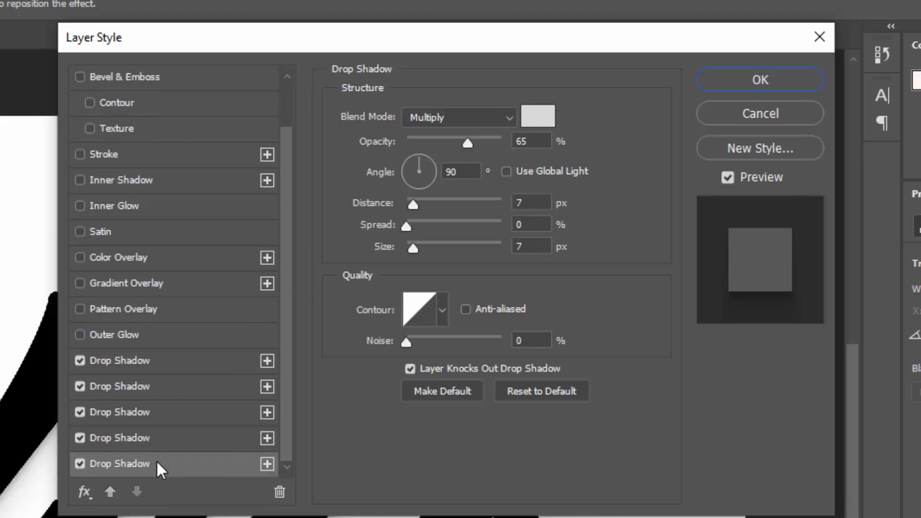
{"action": "double_click", "coordinate": [513, 144]}
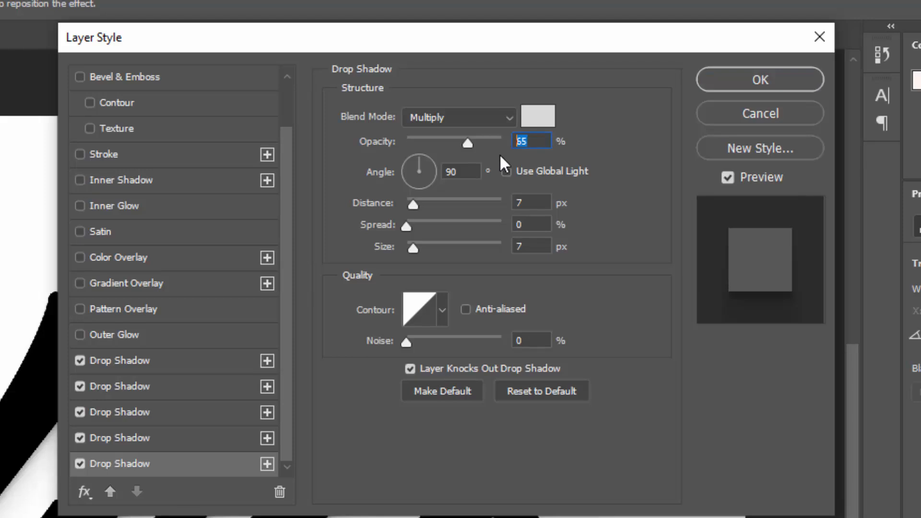
{"action": "type", "text": "50"}
{"action": "double_click", "coordinate": [534, 201]}
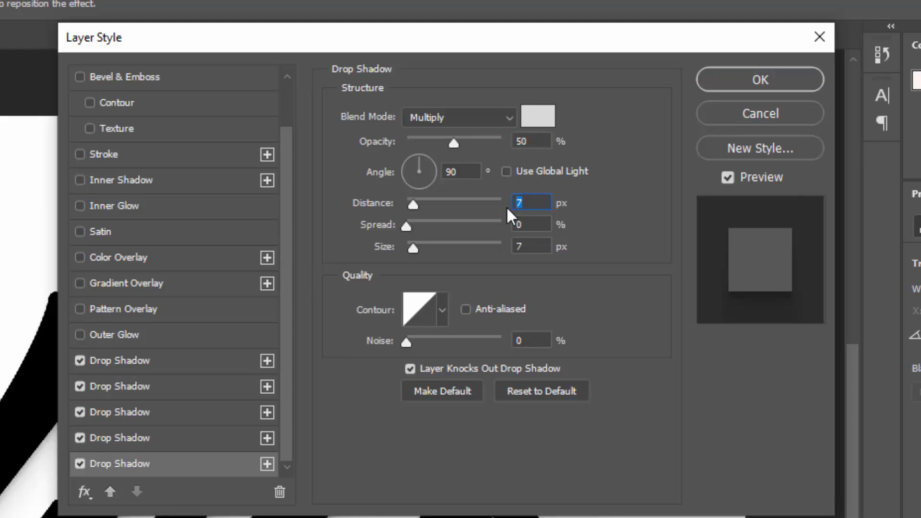
{"action": "key", "text": "Tab"}
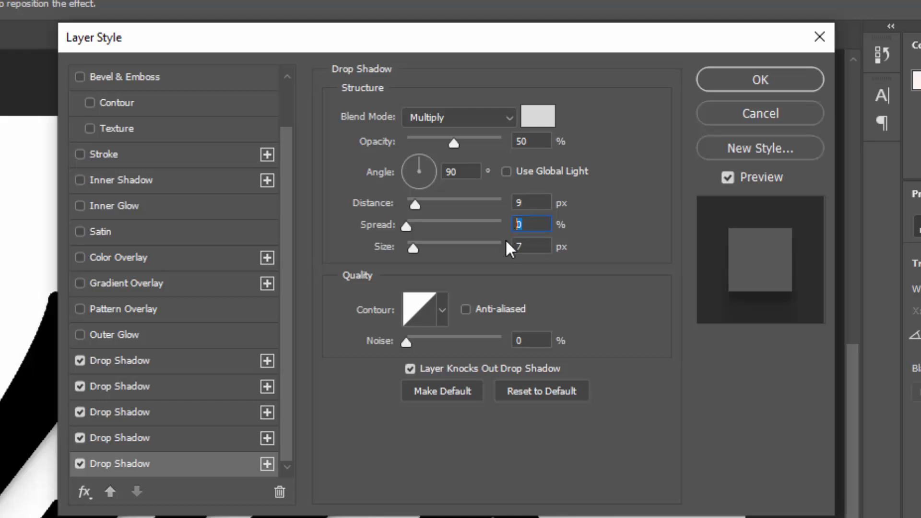
{"action": "type", "text": "14"}
{"action": "left_click", "coordinate": [526, 247]}
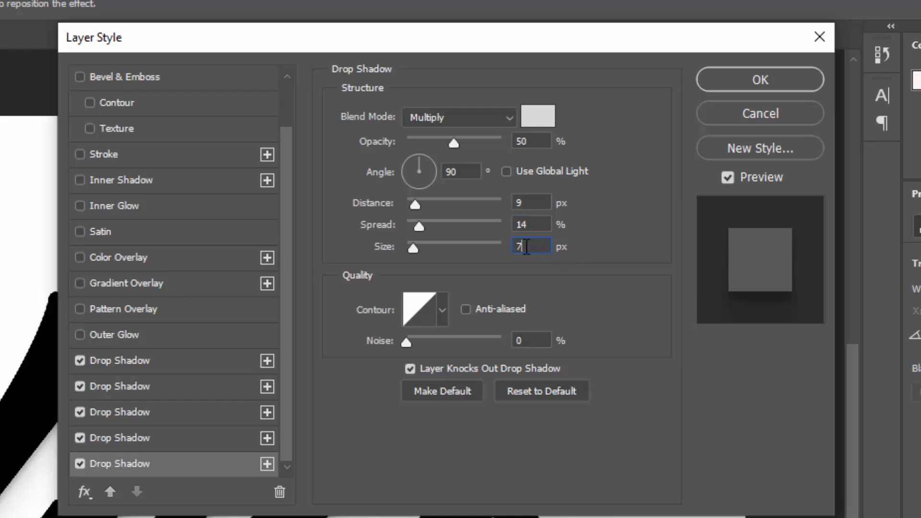
{"action": "type", "text": "31"}
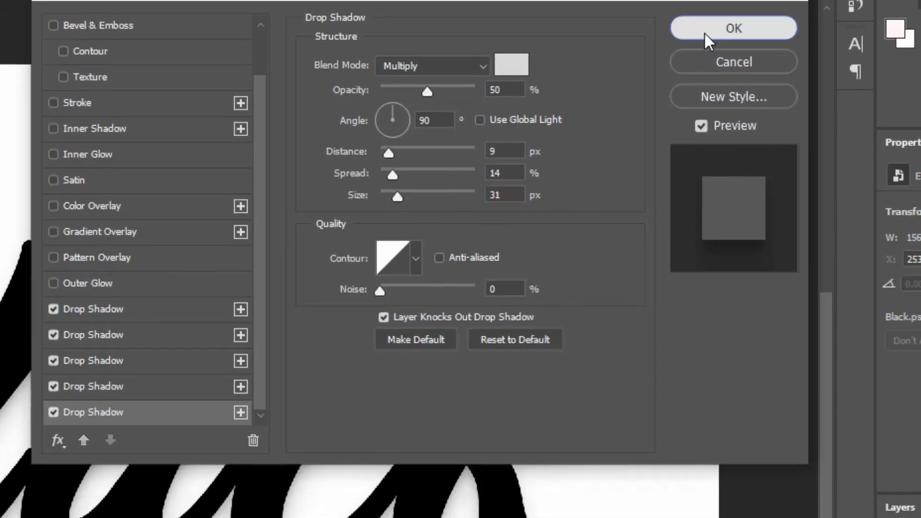
Step: Apply the shadow styles, collapse the Shadow group and show the Black copy layer
{"action": "left_click", "coordinate": [760, 79]}
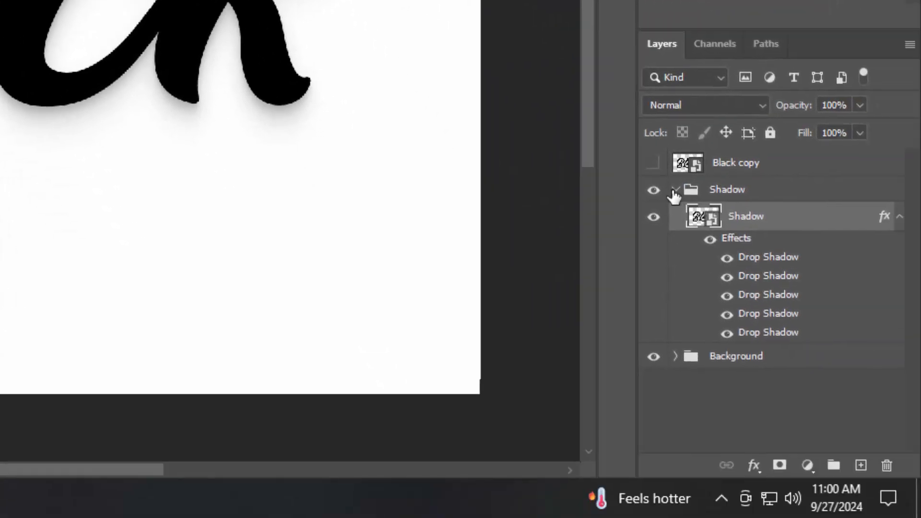
{"action": "left_click", "coordinate": [781, 396]}
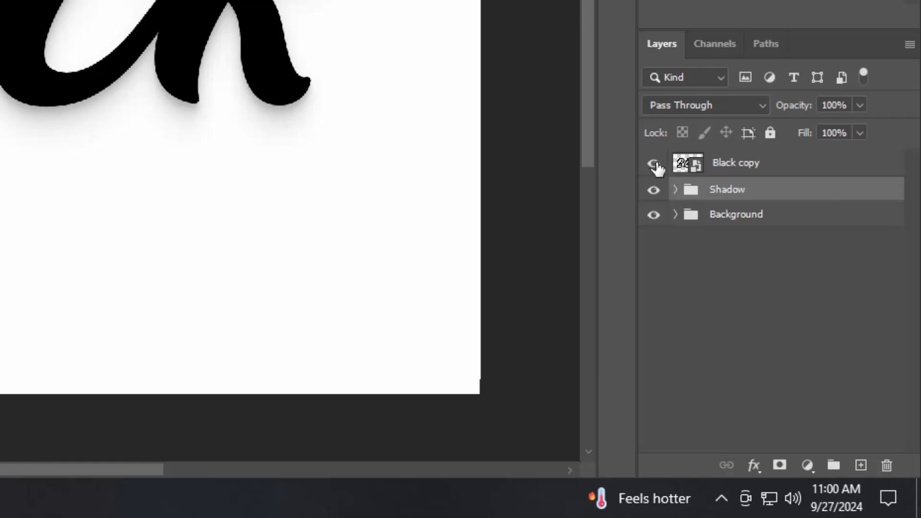
{"action": "left_click", "coordinate": [765, 165]}
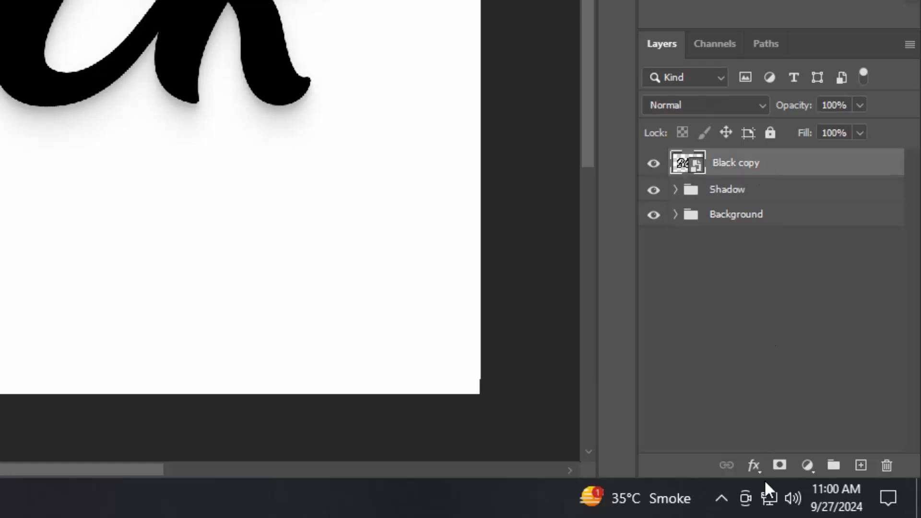
Step: Open Black copy's blending options and turn on Bevel & Emboss
{"action": "left_click", "coordinate": [754, 465]}
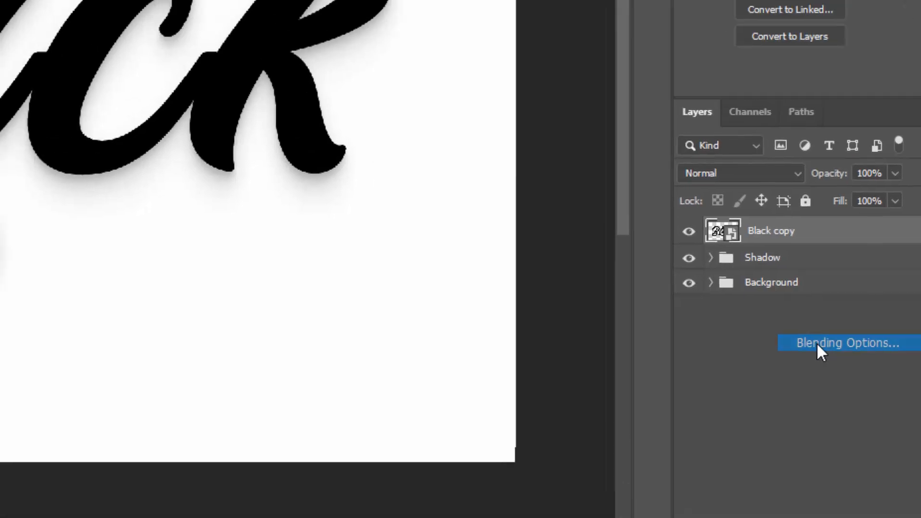
{"action": "left_click", "coordinate": [816, 342]}
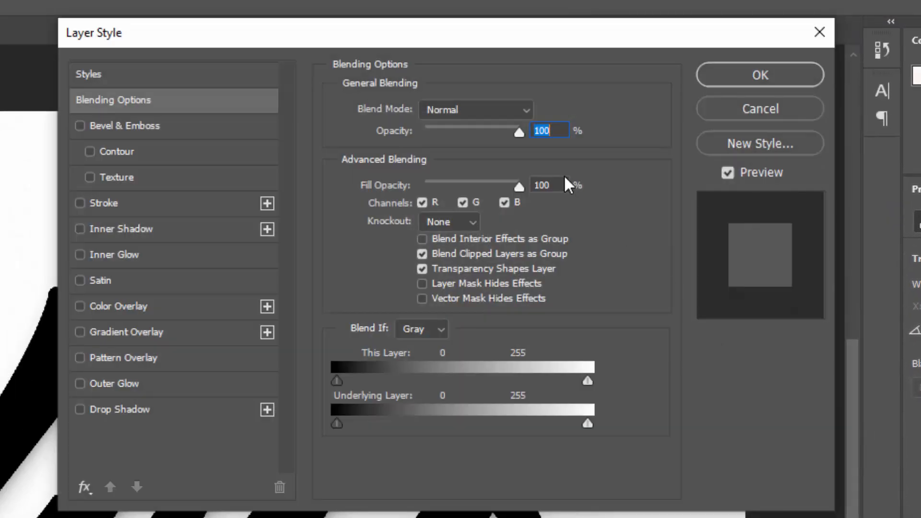
{"action": "key", "text": "Tab"}
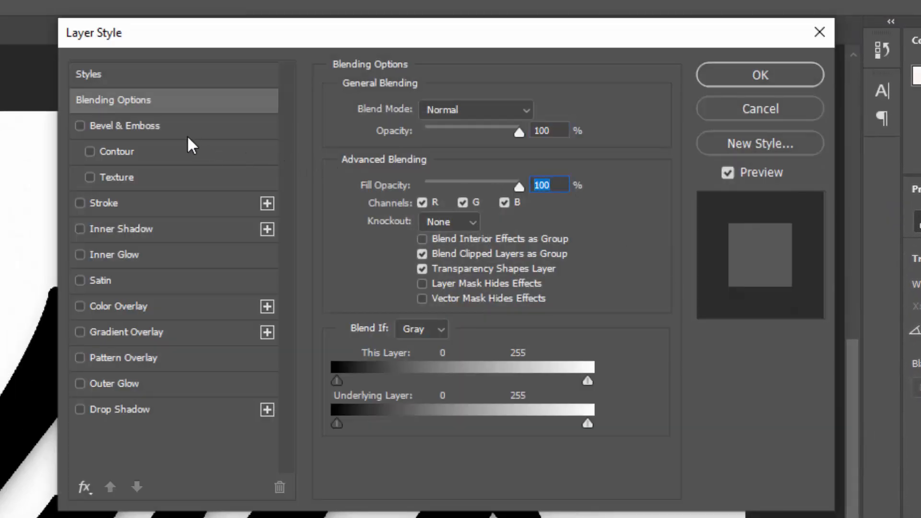
{"action": "left_click", "coordinate": [145, 124]}
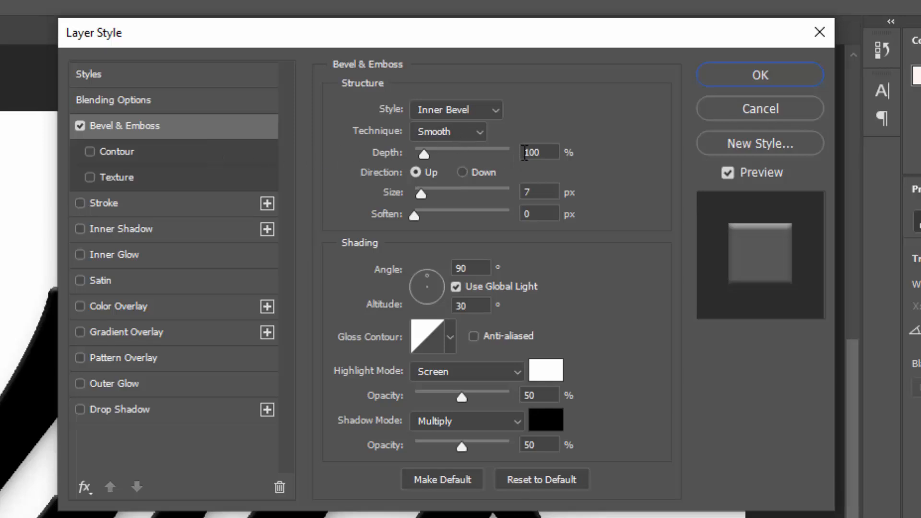
Step: Set the bevel to 1000% depth, 43 px size, -107° angle with Ring - Double gloss contour
{"action": "left_click", "coordinate": [545, 154]}
{"action": "type", "text": "1000"}
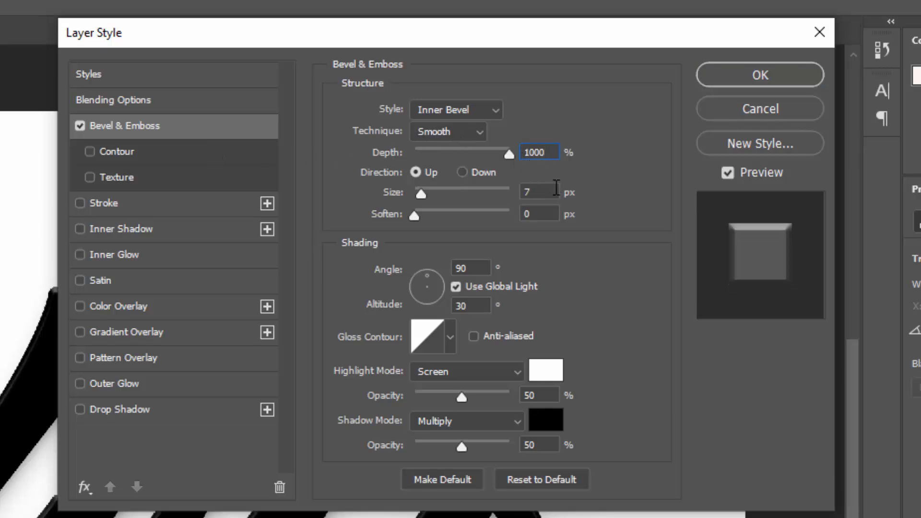
{"action": "key", "text": "Tab"}
{"action": "type", "text": "43"}
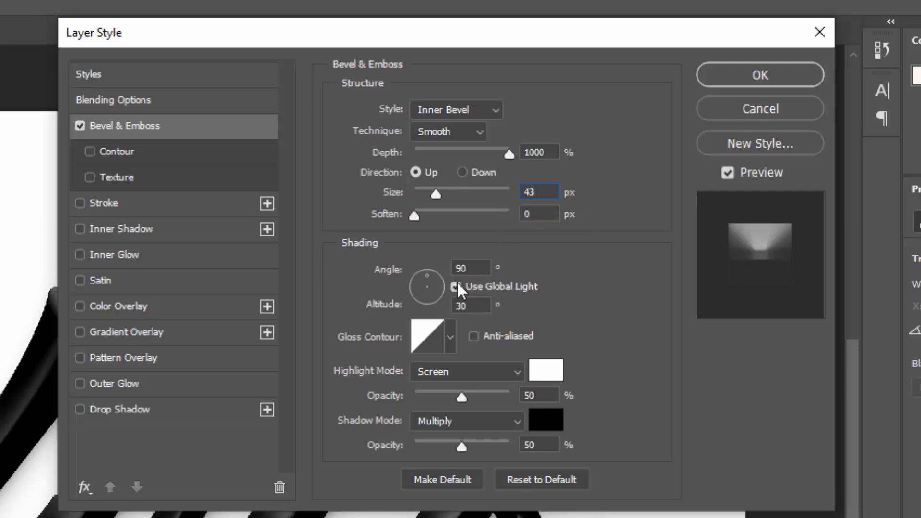
{"action": "left_click", "coordinate": [388, 269]}
{"action": "type", "text": "-107"}
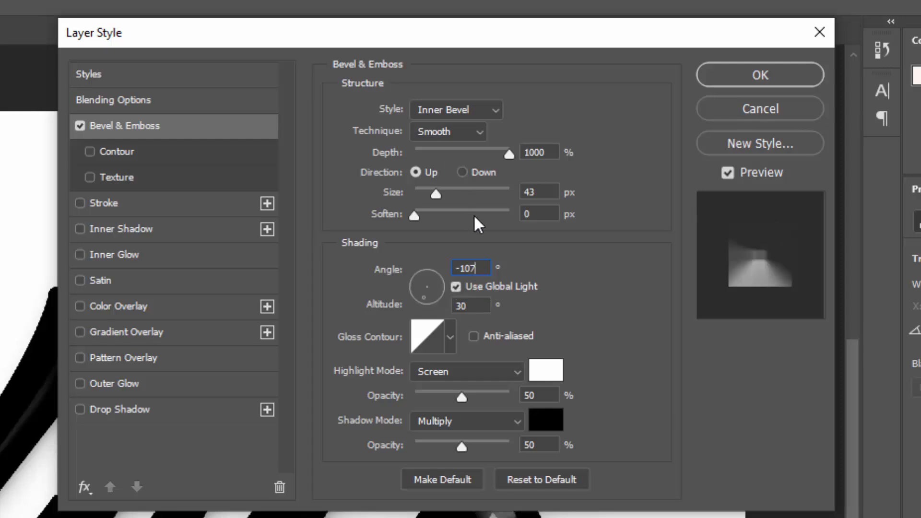
{"action": "left_click", "coordinate": [429, 336]}
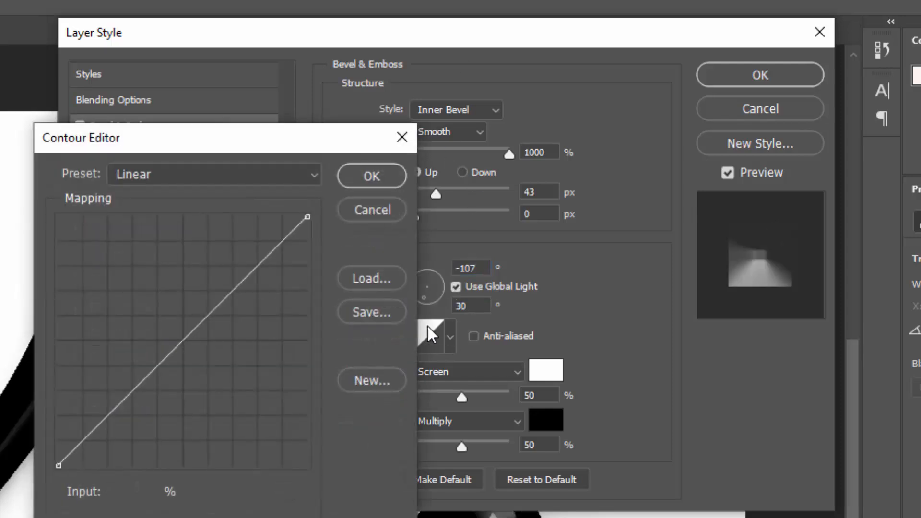
{"action": "left_click", "coordinate": [249, 178]}
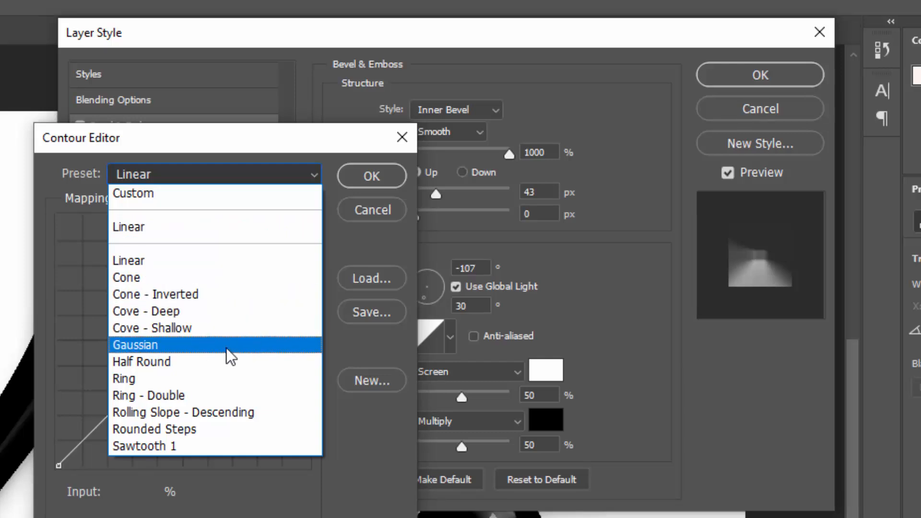
{"action": "left_click", "coordinate": [226, 395]}
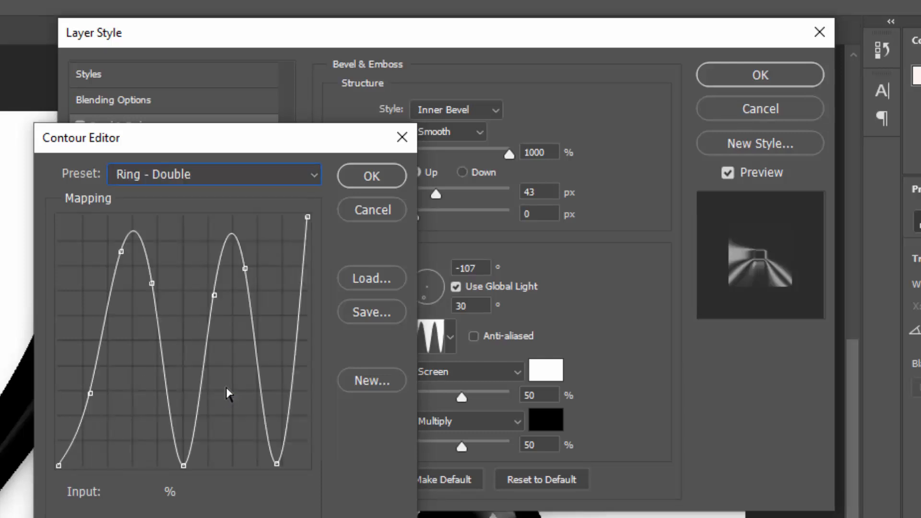
{"action": "left_click", "coordinate": [370, 178]}
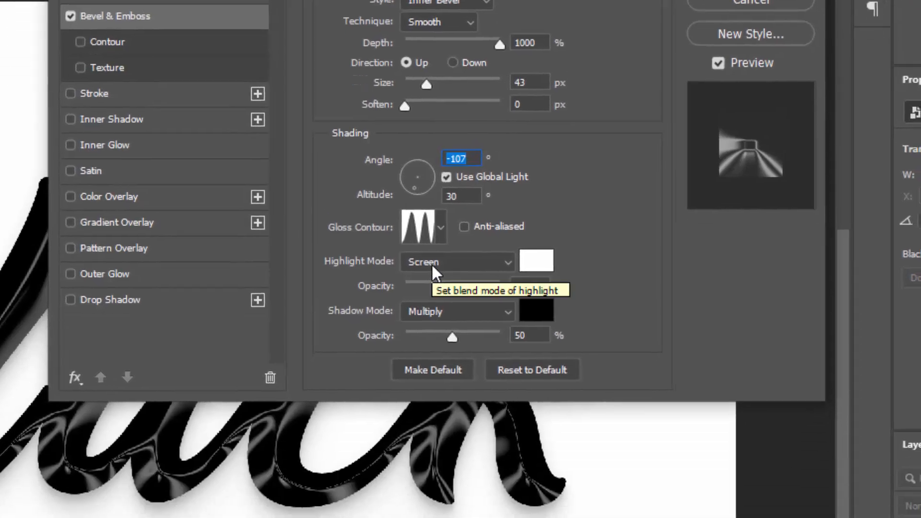
Step: Set bevel highlight to Linear Dodge (Add) and shadow to Linear Burn at 43%
{"action": "left_click", "coordinate": [442, 373]}
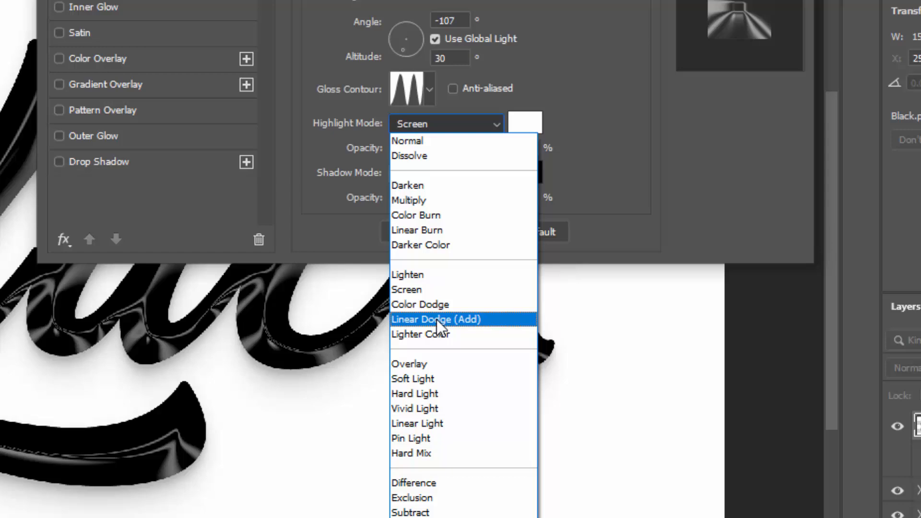
{"action": "left_click", "coordinate": [433, 293]}
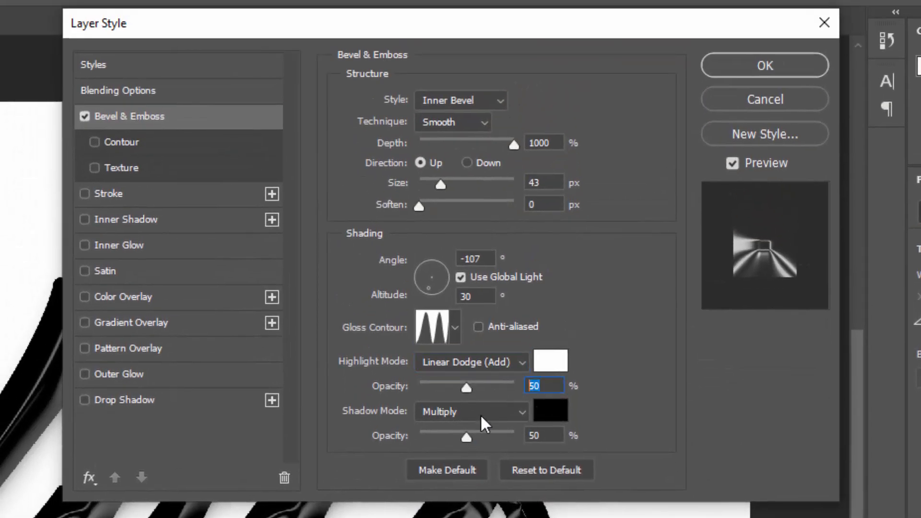
{"action": "left_click", "coordinate": [489, 414]}
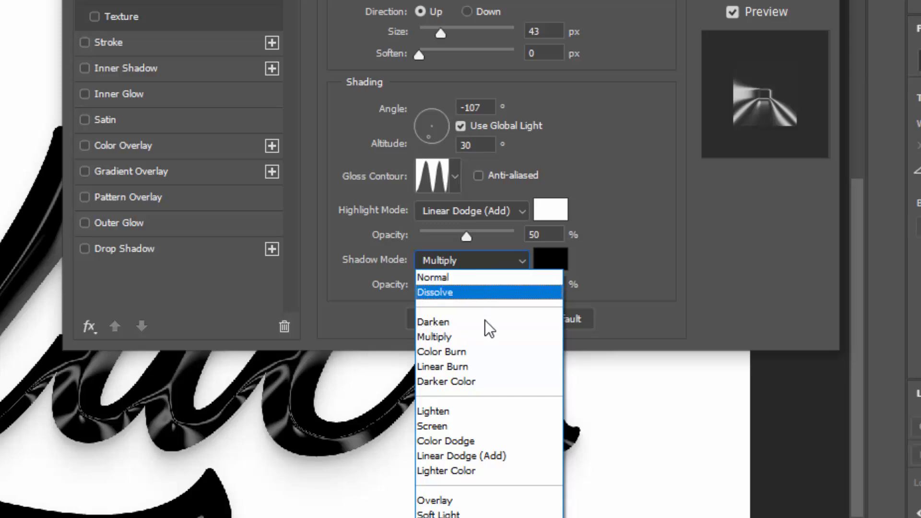
{"action": "left_click", "coordinate": [486, 367]}
{"action": "left_click", "coordinate": [559, 286]}
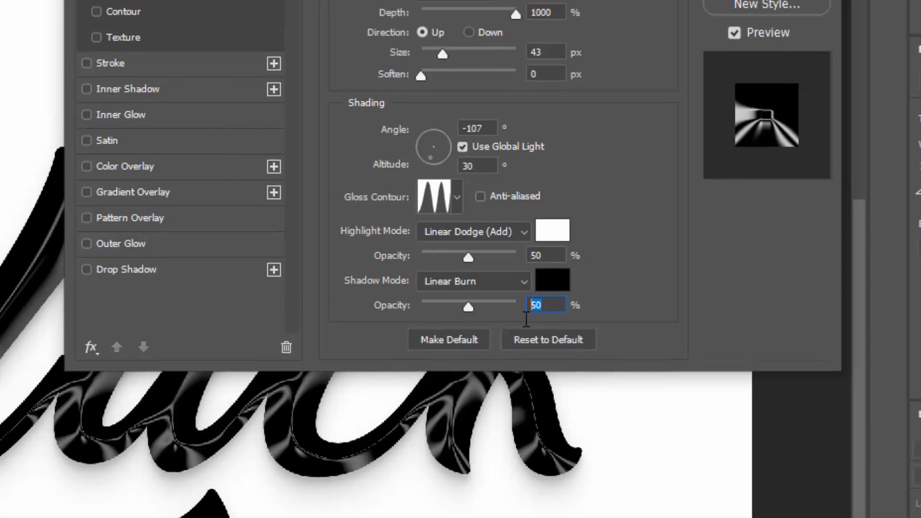
{"action": "type", "text": "43"}
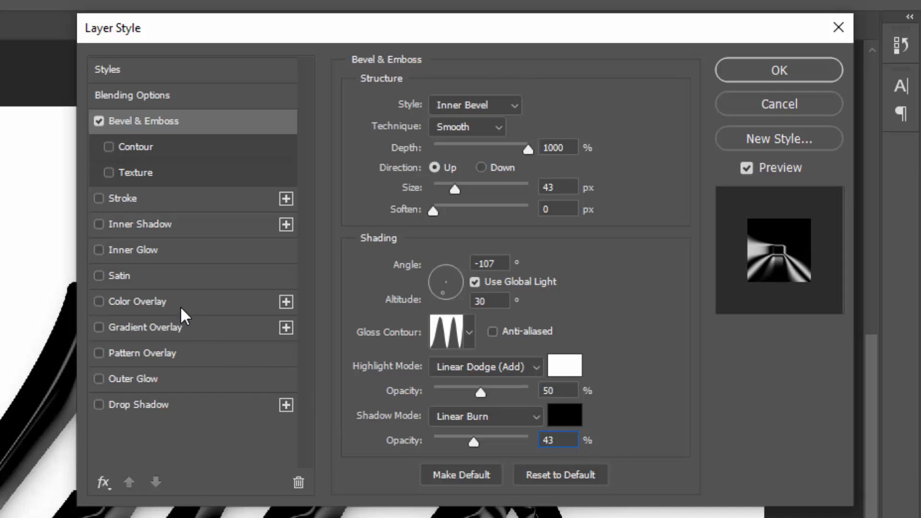
{"action": "left_click", "coordinate": [230, 303]}
Step: Set the Color Overlay to e7e7e7 and apply the layer styles
{"action": "left_click", "coordinate": [549, 109]}
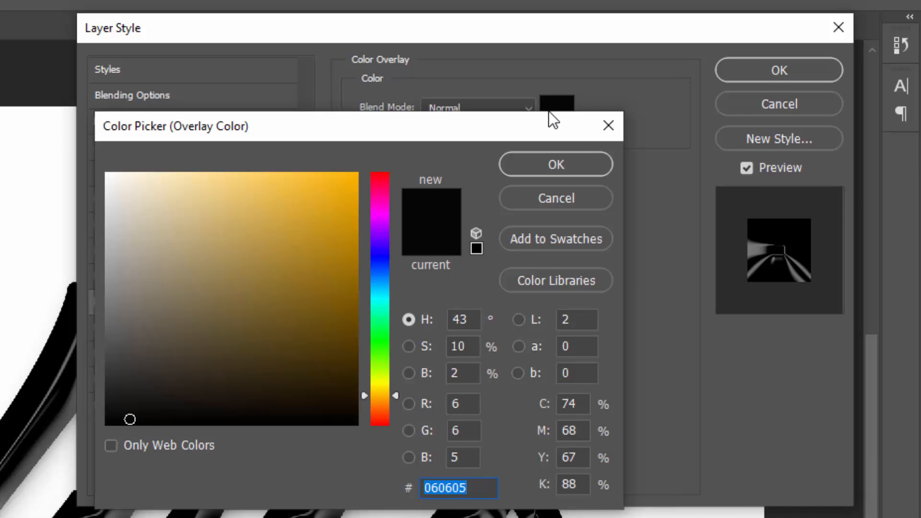
{"action": "type", "text": "e7e7e7"}
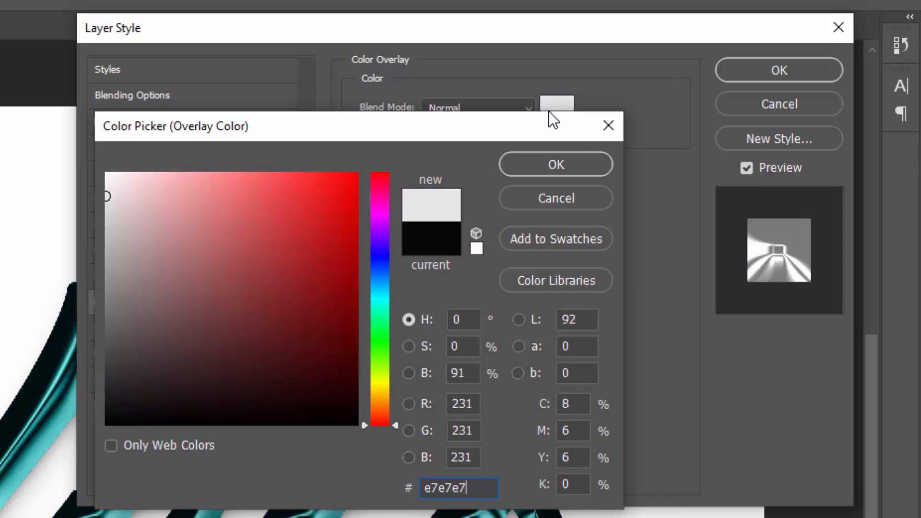
{"action": "left_click", "coordinate": [564, 173]}
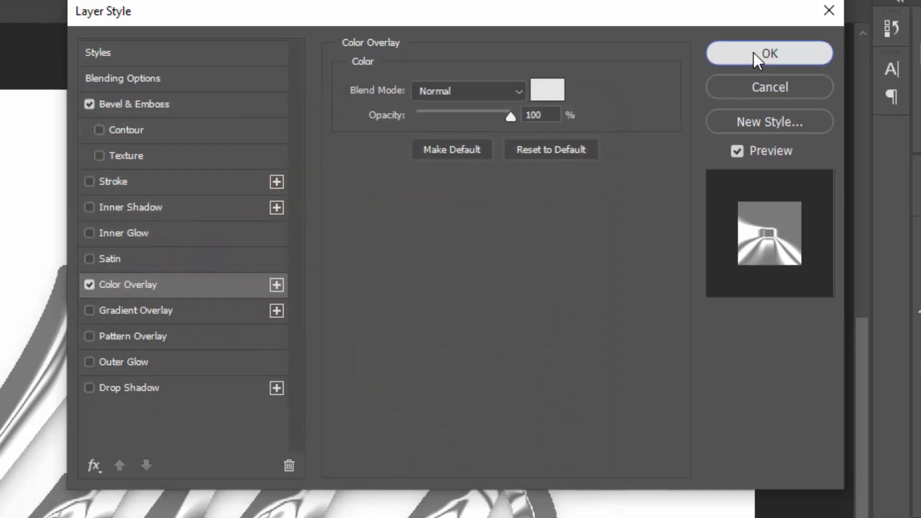
{"action": "left_click", "coordinate": [760, 70]}
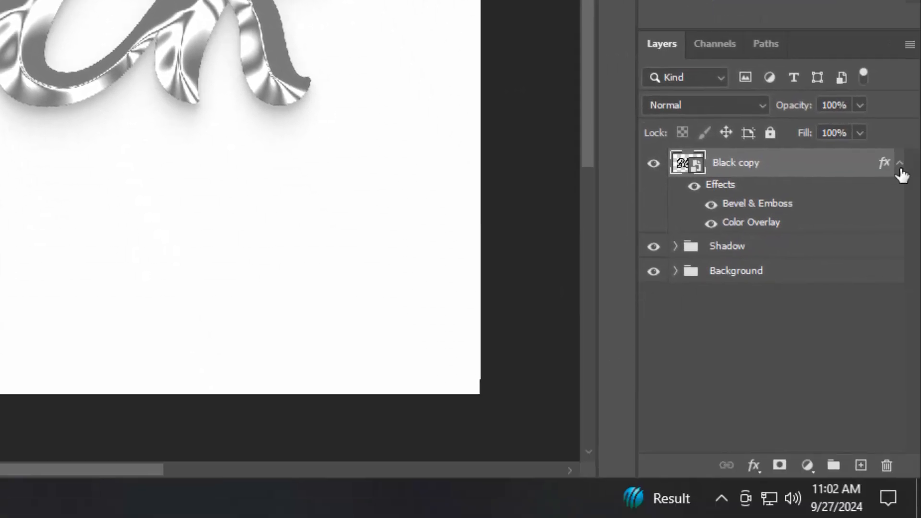
Step: Repeat the offset duplicate (Ctrl+Shift+Alt+T) until the stack reaches Black copy 33
{"action": "left_click", "coordinate": [899, 165]}
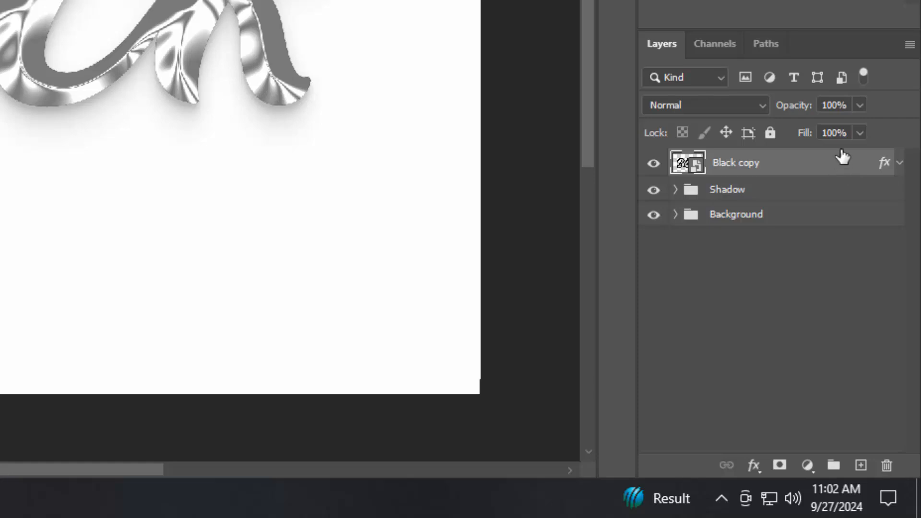
{"action": "key", "text": "ctrl+shift+alt+t"}
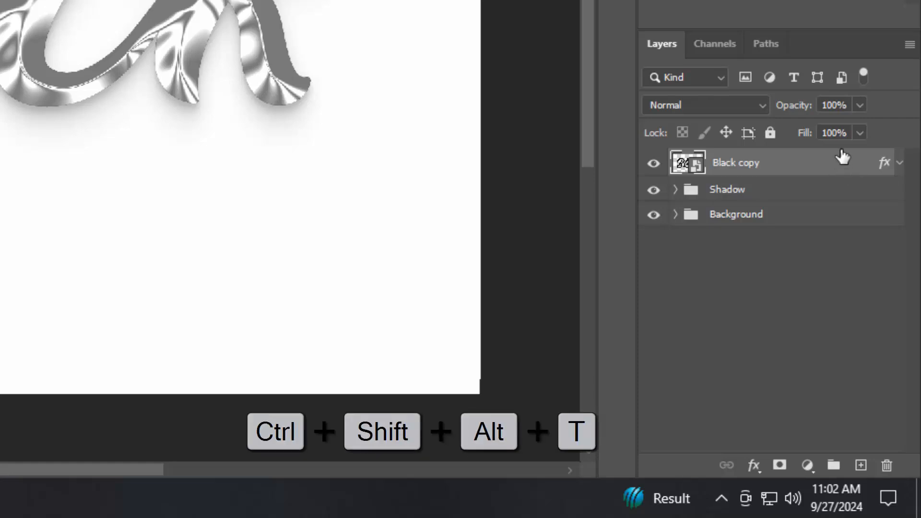
{"action": "key", "text": "ctrl+shift+alt+t"}
{"action": "key", "text": "ctrl+shift+alt+t"}
{"action": "key", "text": "ctrl+shift+alt+t"}
{"action": "key", "text": "ctrl+shift+alt+t"}
{"action": "key", "text": "ctrl+shift+alt+t"}
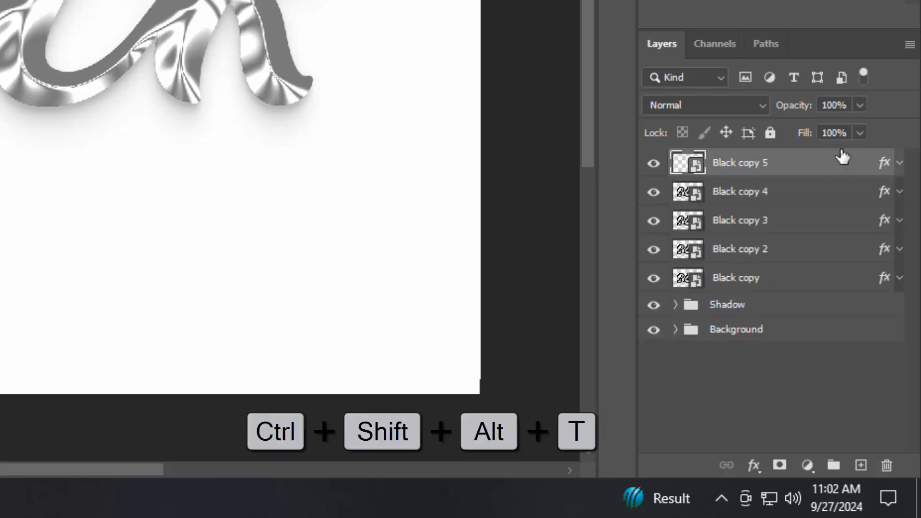
{"action": "key", "text": "ctrl+shift+alt+t"}
{"action": "key", "text": "ctrl+shift+alt+t"}
{"action": "key", "text": "ctrl+shift+alt+t"}
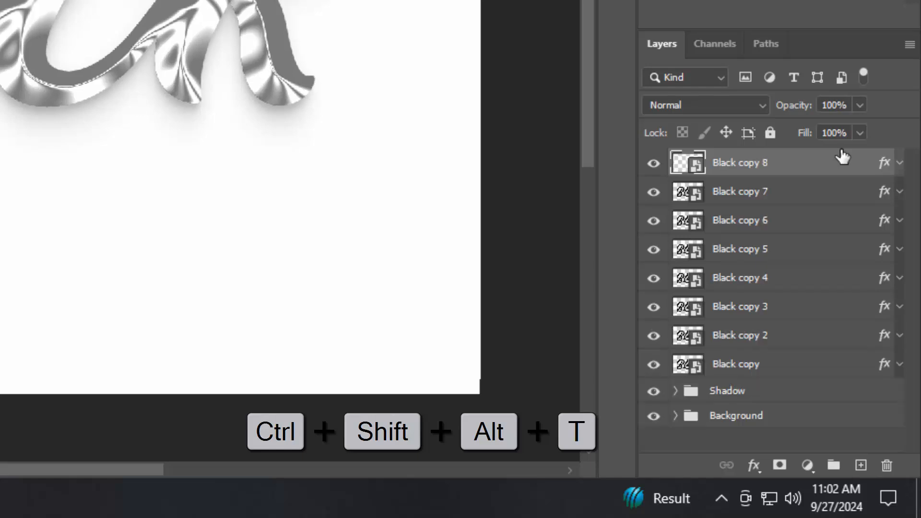
{"action": "key", "text": "ctrl+shift+alt+t"}
{"action": "key", "text": "ctrl+shift+alt+t"}
{"action": "key", "text": "ctrl+shift+alt+t"}
{"action": "key", "text": "ctrl+shift+alt+t"}
{"action": "key", "text": "ctrl+shift+alt+t"}
{"action": "key", "text": "ctrl+shift+alt+t"}
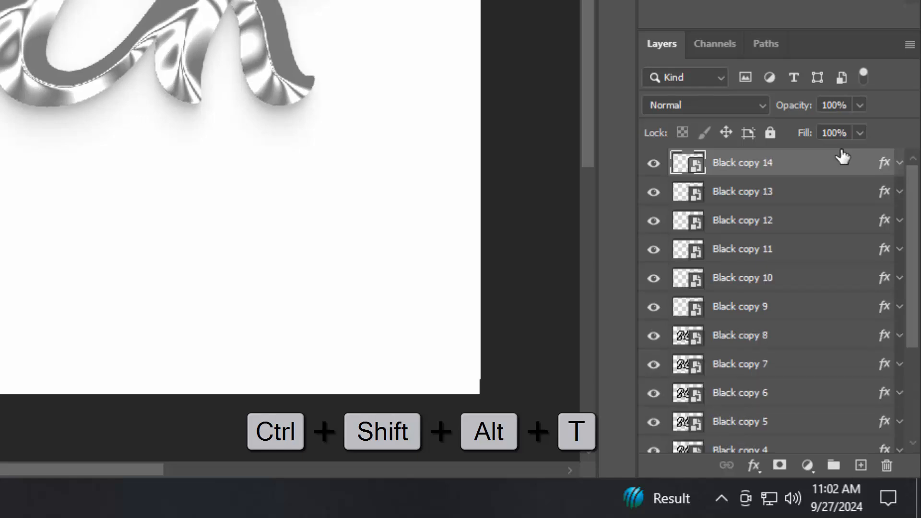
{"action": "key", "text": "ctrl+shift+alt+t"}
{"action": "key", "text": "ctrl+shift+alt+t"}
{"action": "key", "text": "ctrl+shift+alt+t"}
{"action": "key", "text": "ctrl+shift+alt+t"}
{"action": "key", "text": "ctrl+shift+alt+t"}
{"action": "key", "text": "ctrl+shift+alt+t"}
{"action": "key", "text": "ctrl+shift+alt+t"}
{"action": "key", "text": "ctrl+shift+alt+t"}
{"action": "key", "text": "ctrl+shift+alt+t"}
{"action": "key", "text": "ctrl+shift+alt+t"}
{"action": "key", "text": "ctrl+shift+alt+t"}
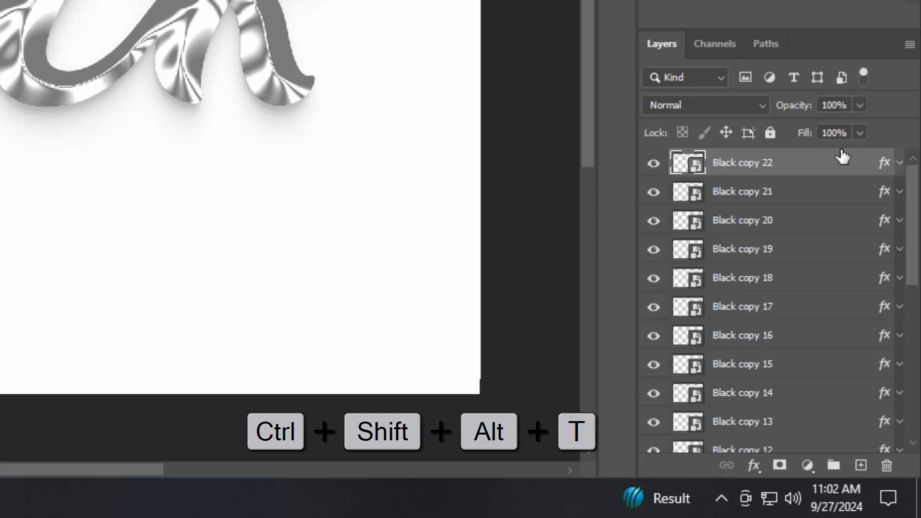
{"action": "key", "text": "ctrl+shift+alt+t"}
{"action": "key", "text": "ctrl+shift+alt+t"}
{"action": "key", "text": "ctrl+shift+alt+t"}
{"action": "key", "text": "ctrl+shift+alt+t"}
{"action": "key", "text": "ctrl+shift+alt+t"}
{"action": "key", "text": "ctrl+shift+alt+t"}
{"action": "key", "text": "ctrl+shift+alt+t"}
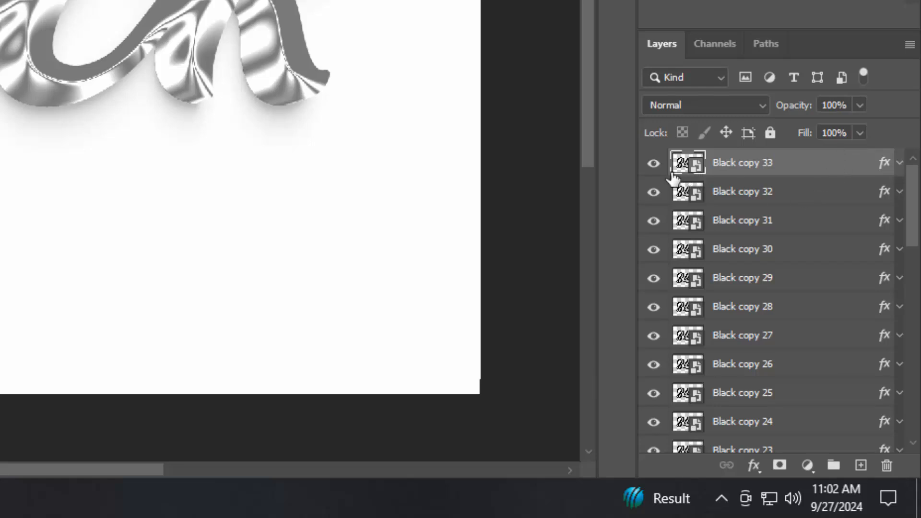
Step: Hide Black copy 33 and group Black copy 32 down through Black copy
{"action": "left_click", "coordinate": [653, 163]}
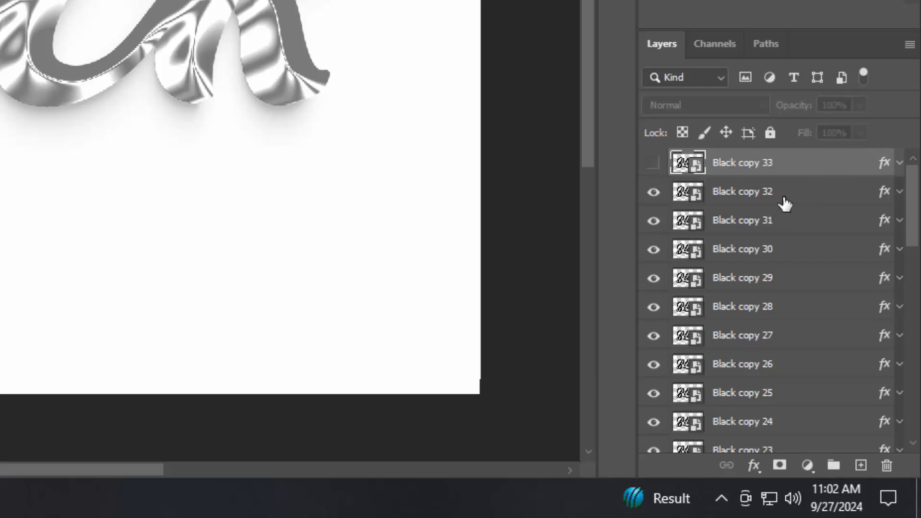
{"action": "left_click", "coordinate": [781, 201]}
{"action": "scroll", "coordinate": [799, 336], "scroll_direction": "down", "scroll_amount": 3}
{"action": "scroll", "coordinate": [799, 373], "scroll_direction": "down", "scroll_amount": 6}
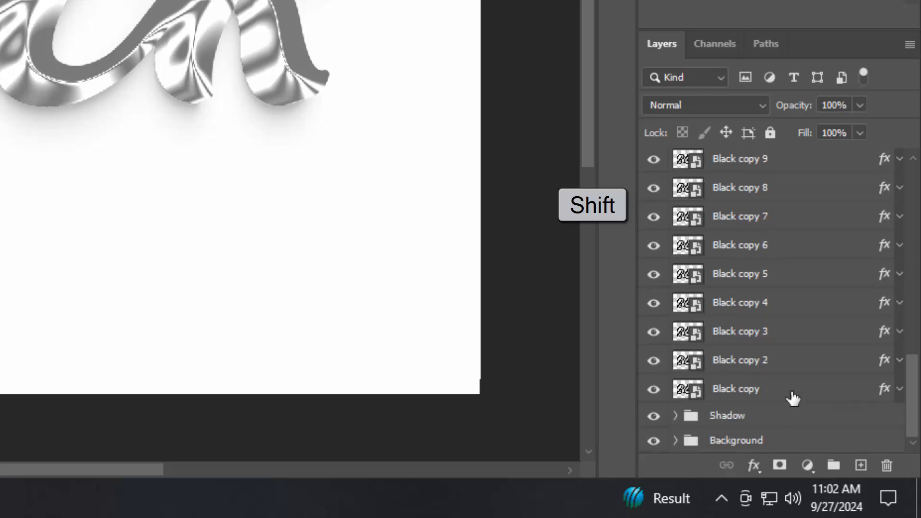
{"action": "left_click", "coordinate": [792, 397], "text": "shift"}
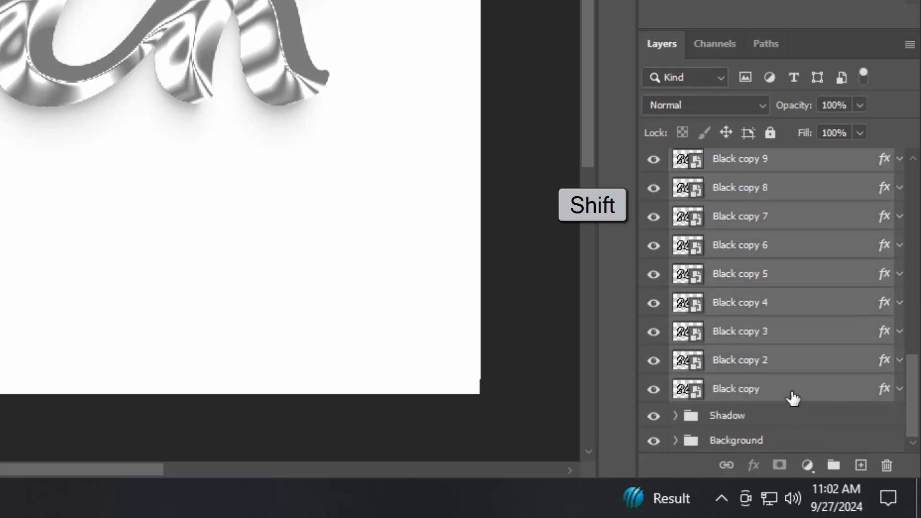
{"action": "left_click", "coordinate": [833, 466]}
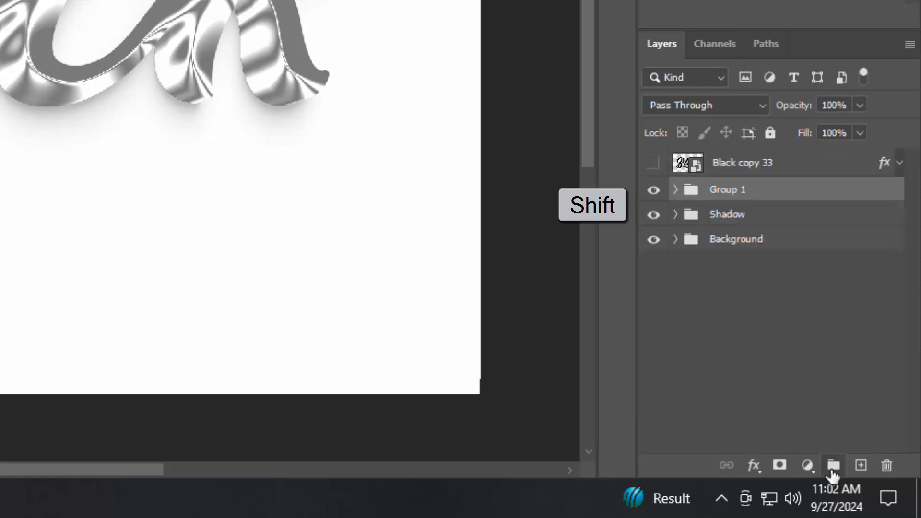
Step: Rename the new group to Border
{"action": "double_click", "coordinate": [733, 192]}
{"action": "type", "text": "Border"}
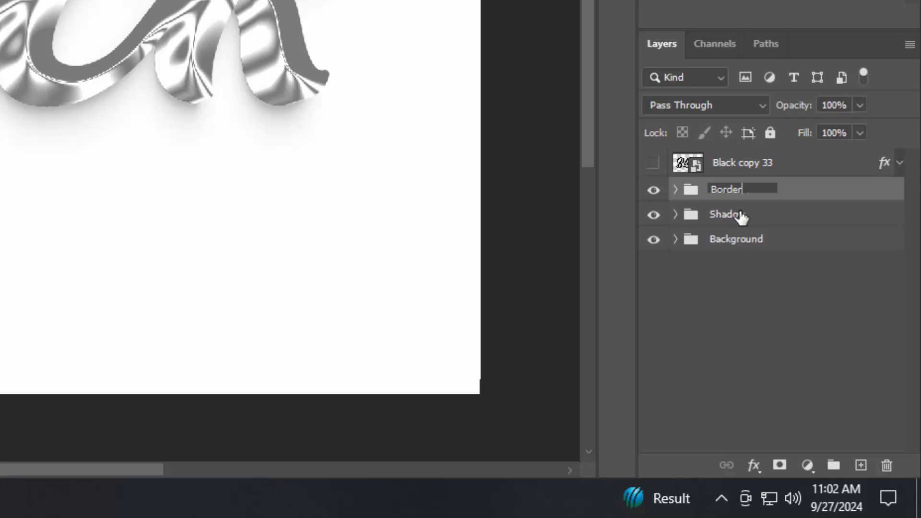
{"action": "key", "text": "Return"}
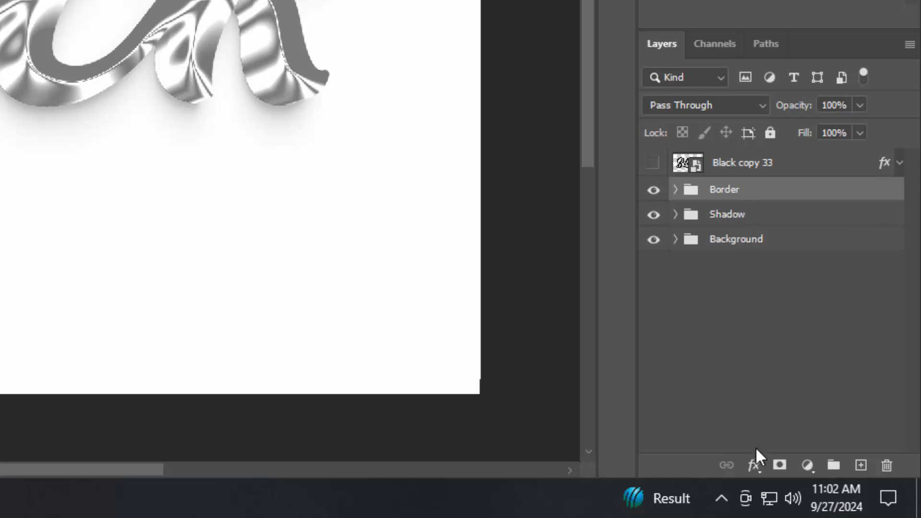
{"action": "left_click", "coordinate": [754, 464]}
Step: Give Border a Color Dodge inner glow: 35% opacity, 24 px size, Cone contour, 50% range
{"action": "left_click", "coordinate": [783, 279]}
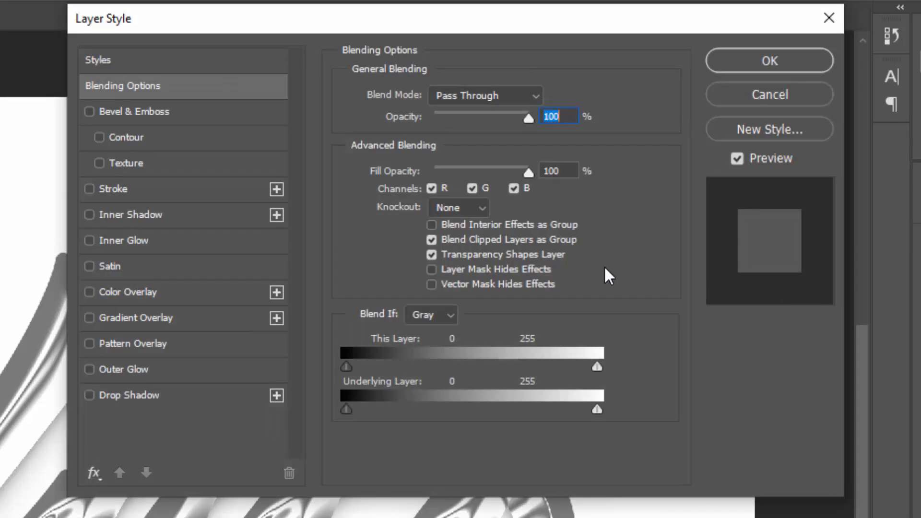
{"action": "left_click", "coordinate": [566, 170]}
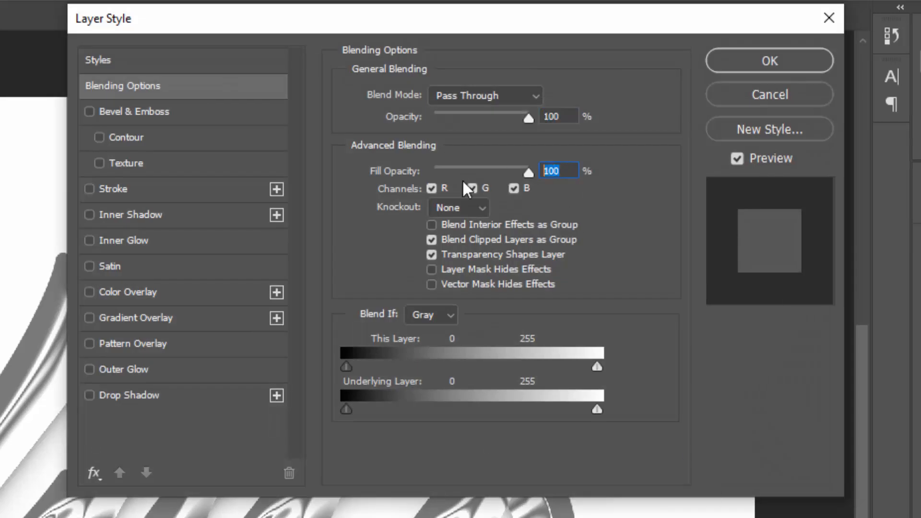
{"action": "left_click", "coordinate": [153, 240]}
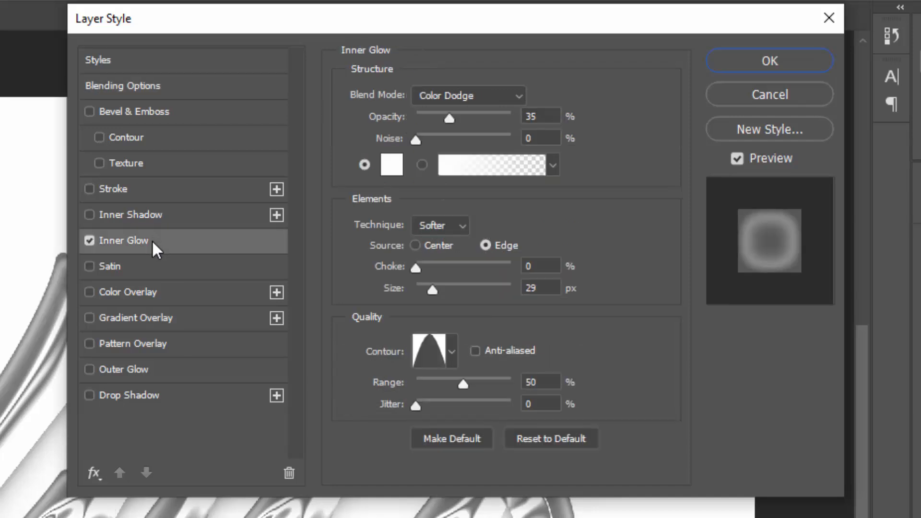
{"action": "left_click", "coordinate": [545, 121]}
{"action": "left_click", "coordinate": [538, 139]}
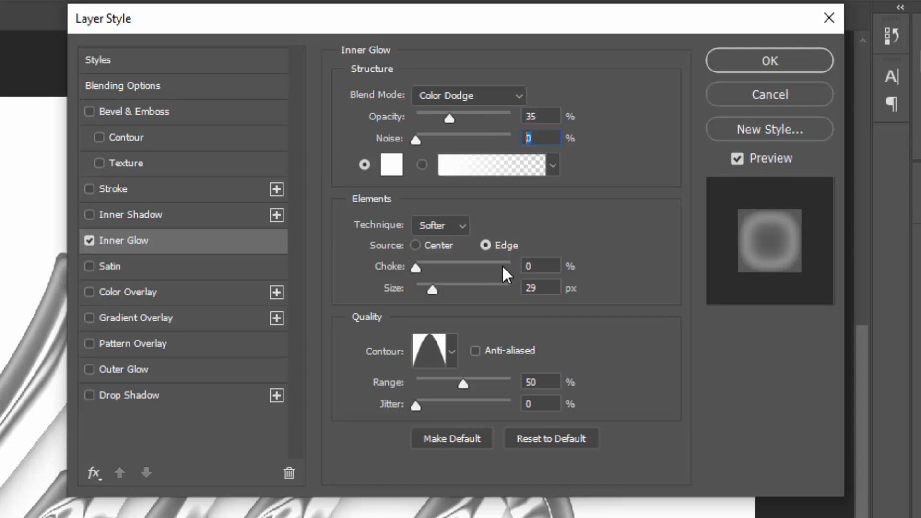
{"action": "left_click", "coordinate": [549, 267]}
{"action": "left_click", "coordinate": [528, 289]}
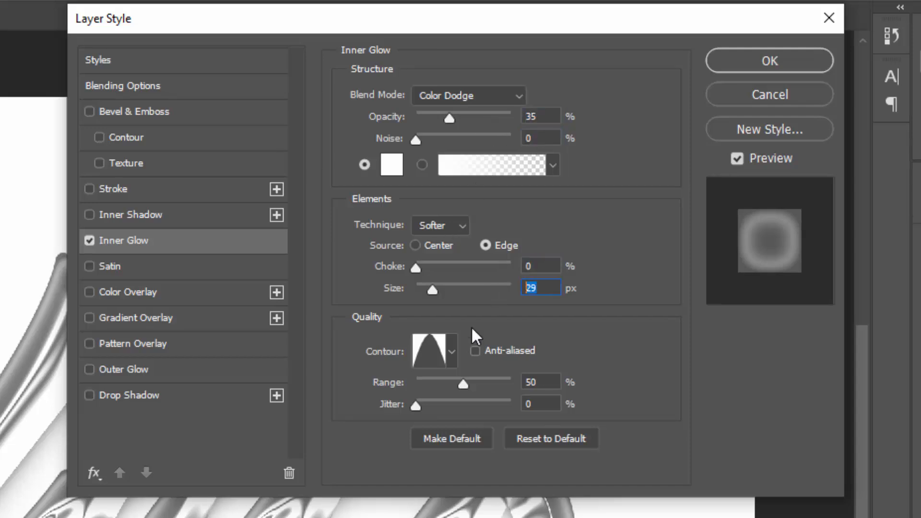
{"action": "type", "text": "24"}
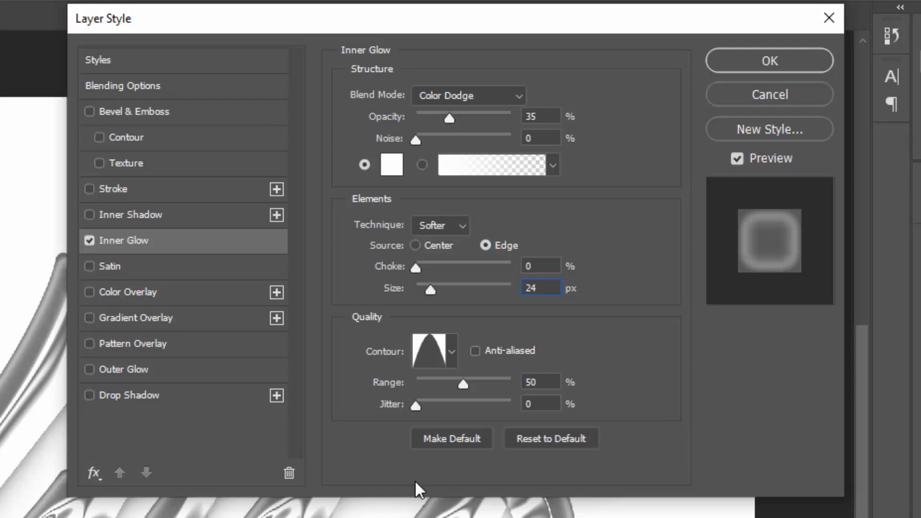
{"action": "left_click", "coordinate": [437, 362]}
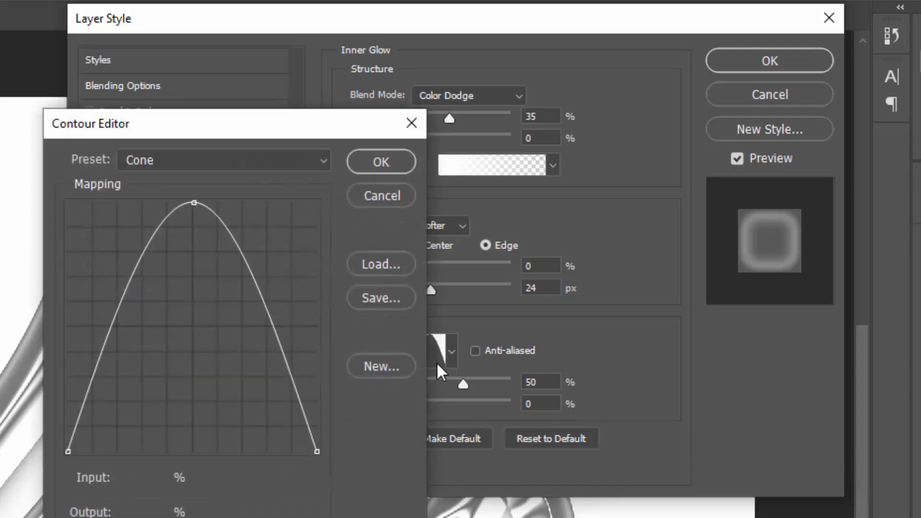
{"action": "left_click", "coordinate": [376, 162]}
{"action": "left_click", "coordinate": [520, 382]}
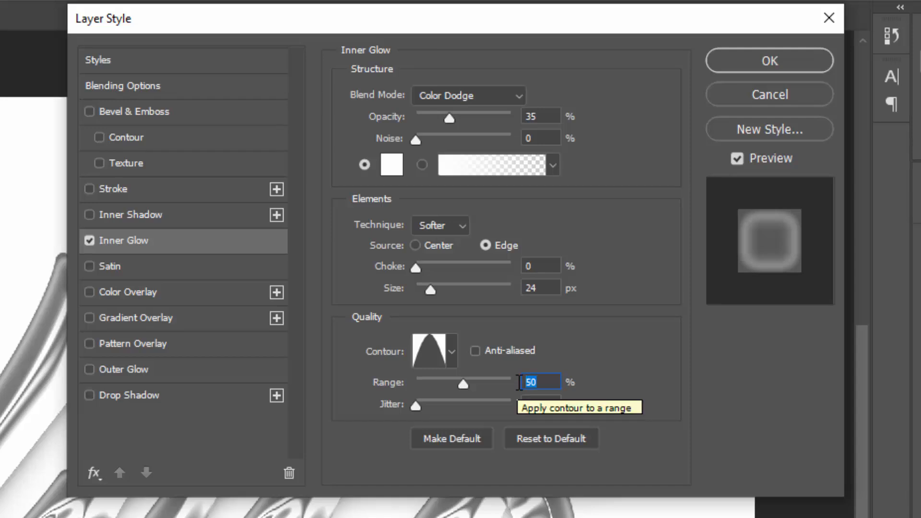
{"action": "left_click", "coordinate": [140, 294]}
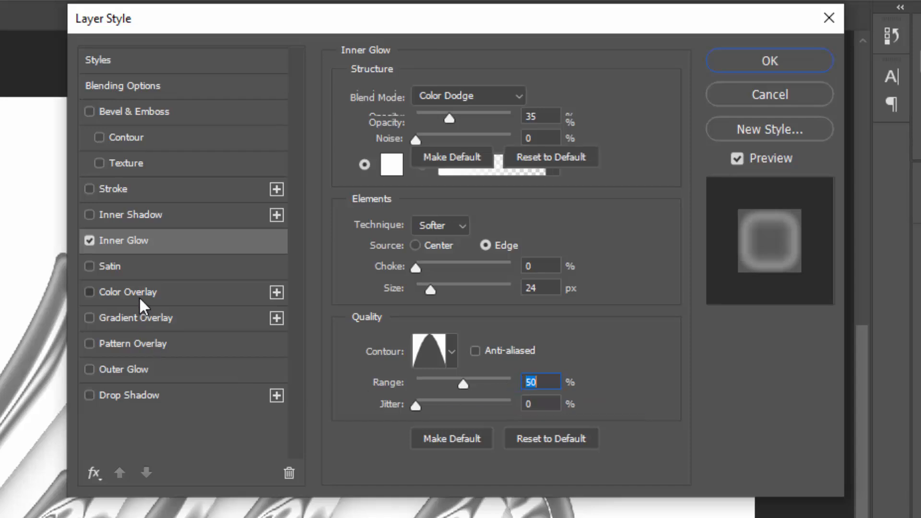
Step: Set Border's Color Overlay to Linear Burn with colour ffba00 and apply the style
{"action": "left_click", "coordinate": [437, 93]}
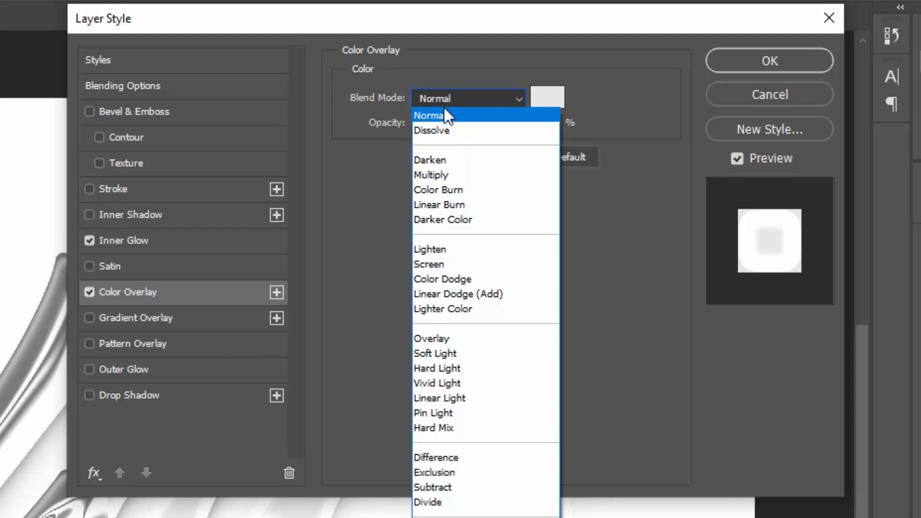
{"action": "left_click", "coordinate": [465, 204]}
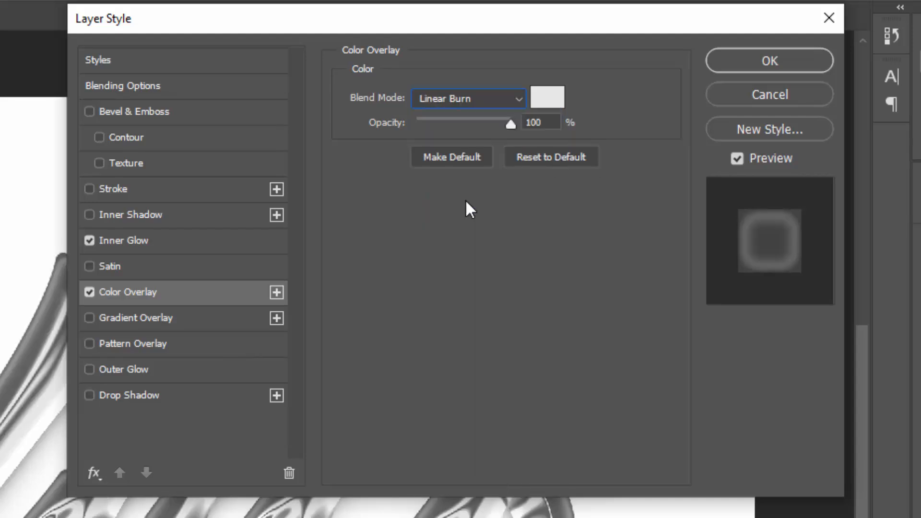
{"action": "left_click", "coordinate": [561, 98]}
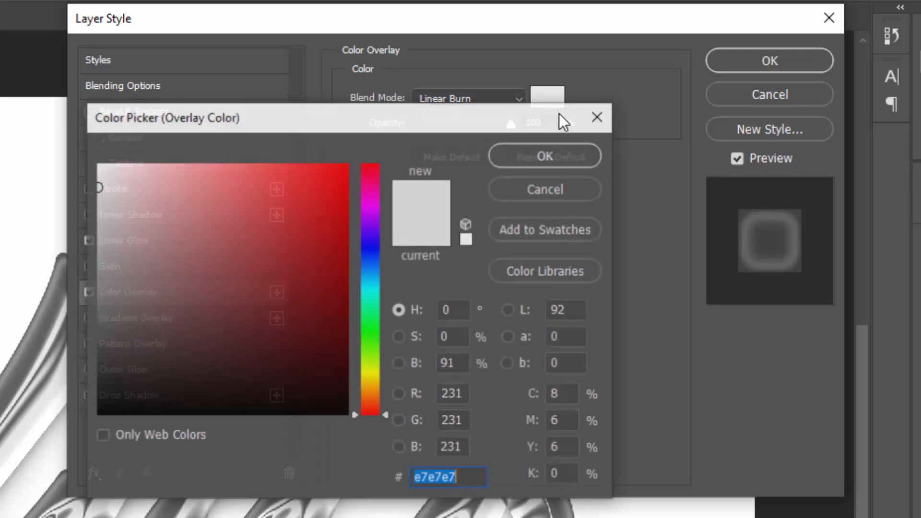
{"action": "type", "text": "ffba00"}
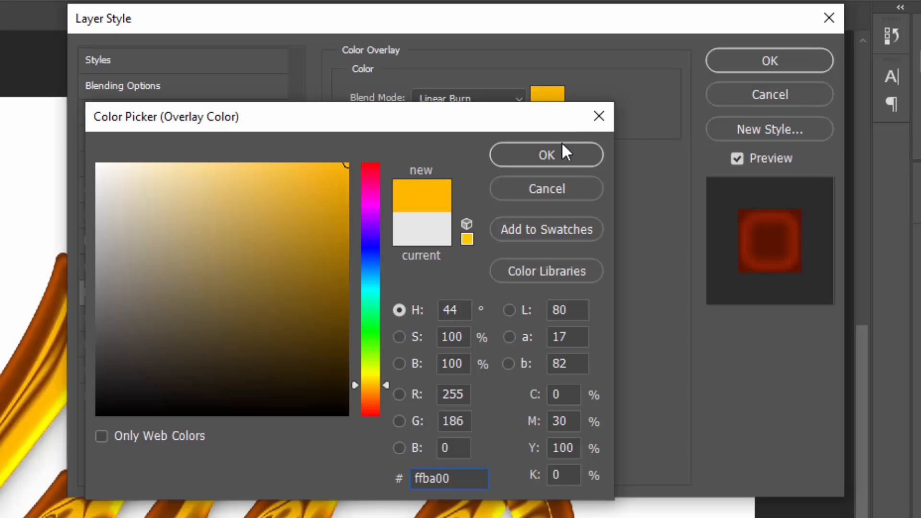
{"action": "left_click", "coordinate": [557, 156]}
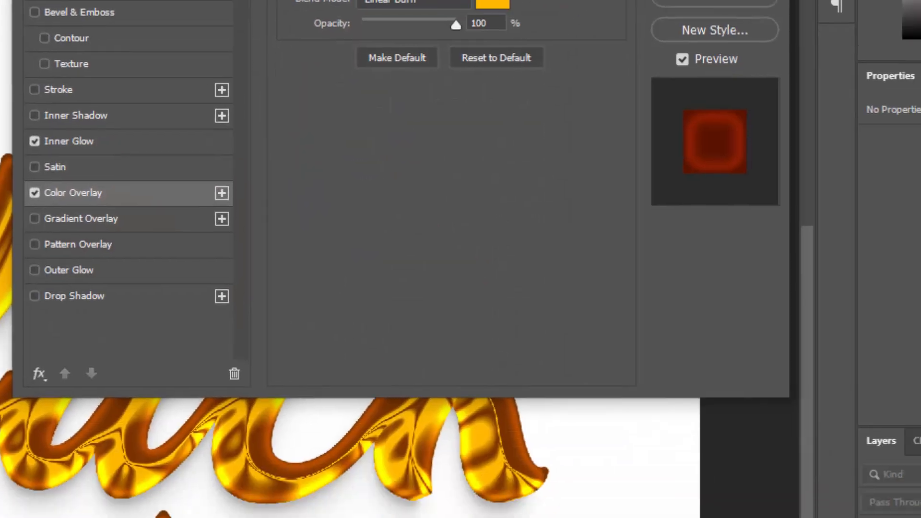
{"action": "left_click", "coordinate": [714, 67]}
Step: Show and select Black copy 33 and open its blending options
{"action": "left_click", "coordinate": [920, 338]}
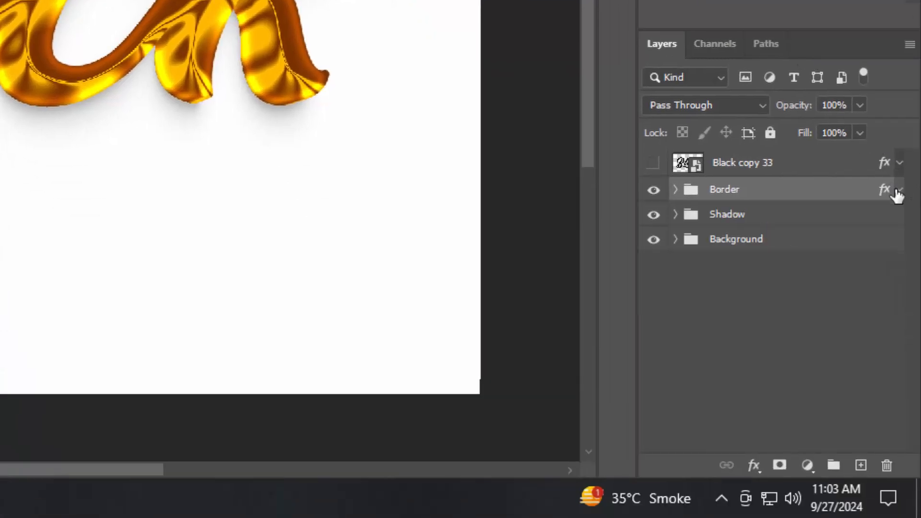
{"action": "left_click", "coordinate": [652, 164]}
{"action": "left_click", "coordinate": [795, 168]}
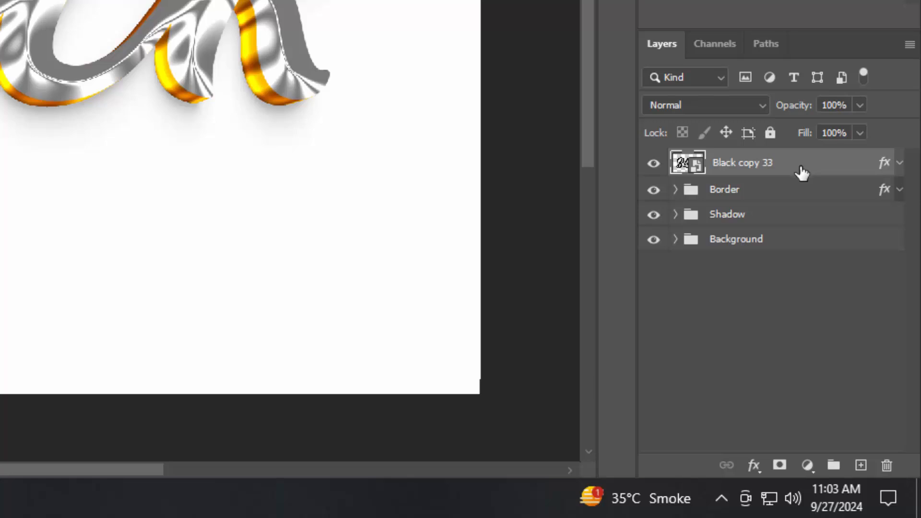
{"action": "left_click", "coordinate": [753, 464]}
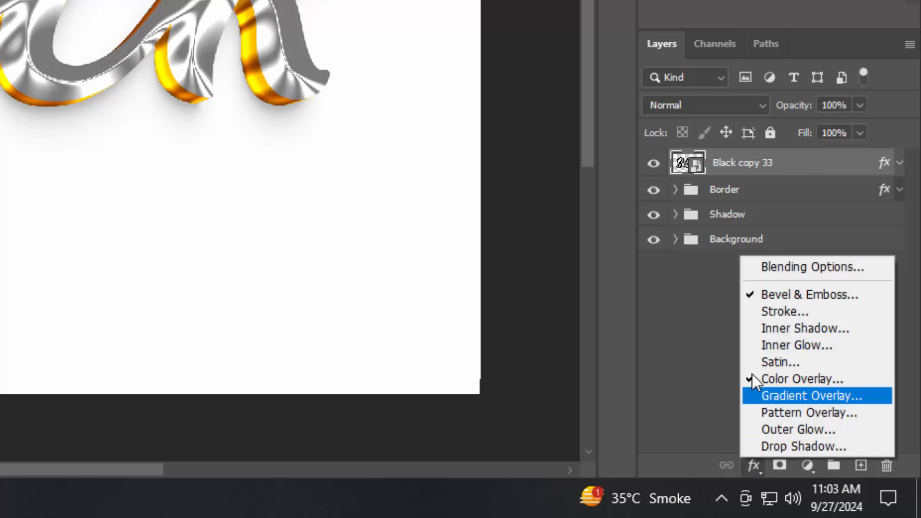
{"action": "left_click", "coordinate": [758, 272]}
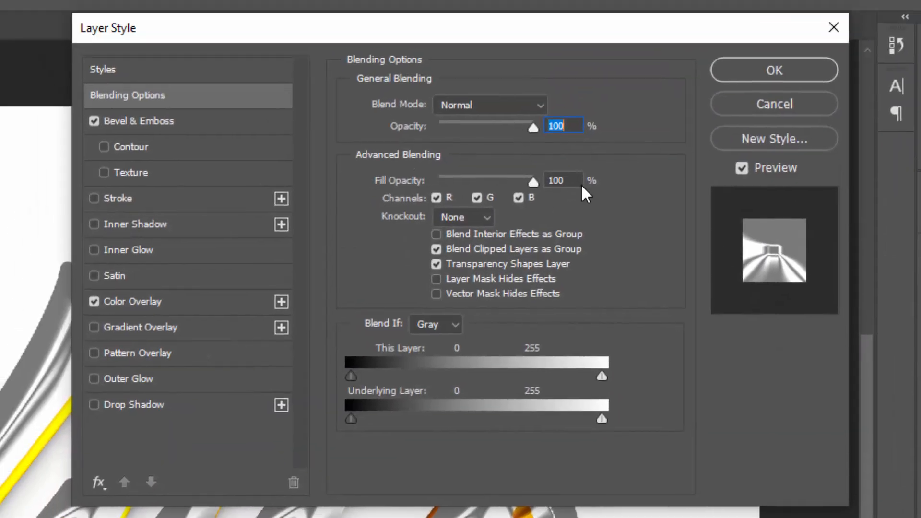
Step: Set fill to 0%, disable Bevel & Emboss, and enable a 3 px inside gold gradient Stroke
{"action": "left_click_drag", "start_coordinate": [573, 181], "coordinate": [472, 177]}
{"action": "type", "text": "0"}
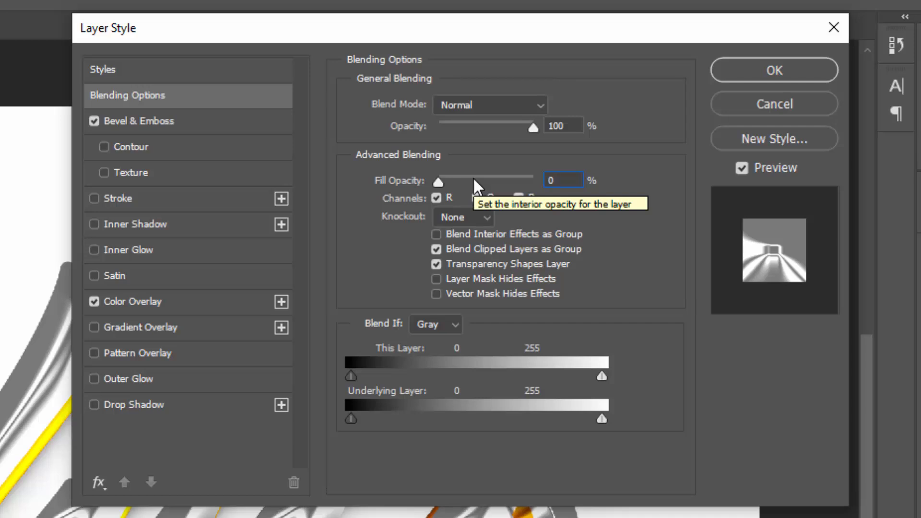
{"action": "left_click", "coordinate": [96, 123]}
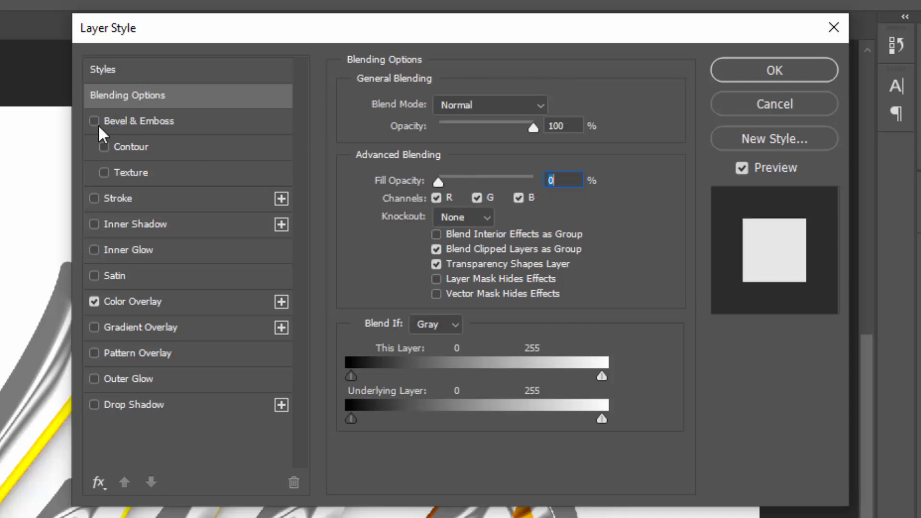
{"action": "left_click", "coordinate": [115, 198]}
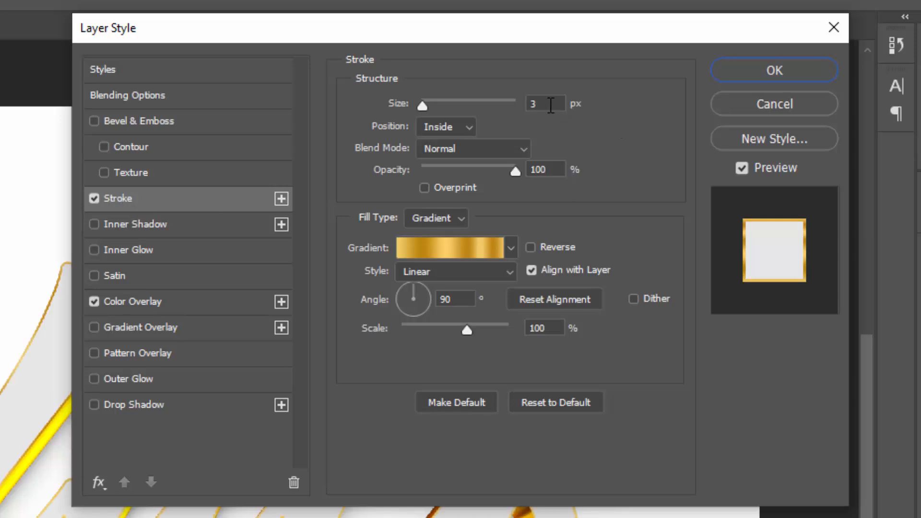
Step: Open the stroke gradient and recolour its 0% stop light gold
{"action": "left_click", "coordinate": [550, 104]}
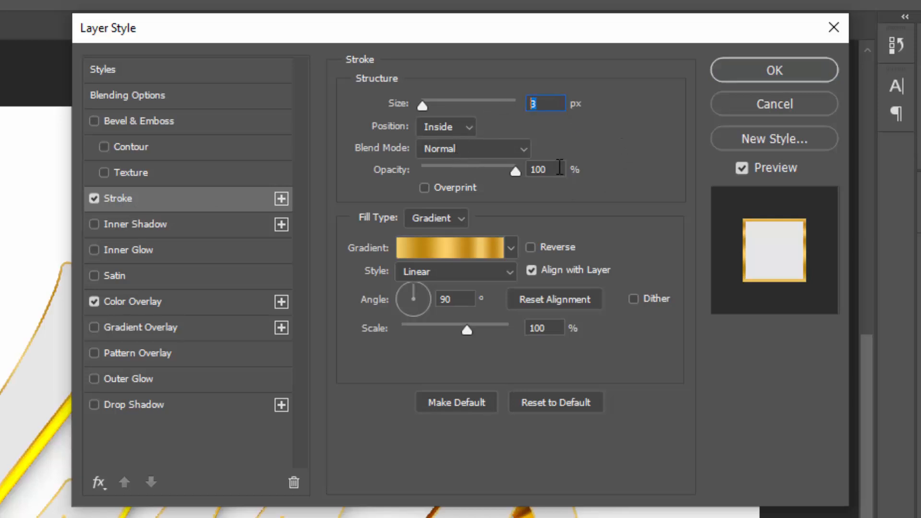
{"action": "left_click", "coordinate": [445, 249]}
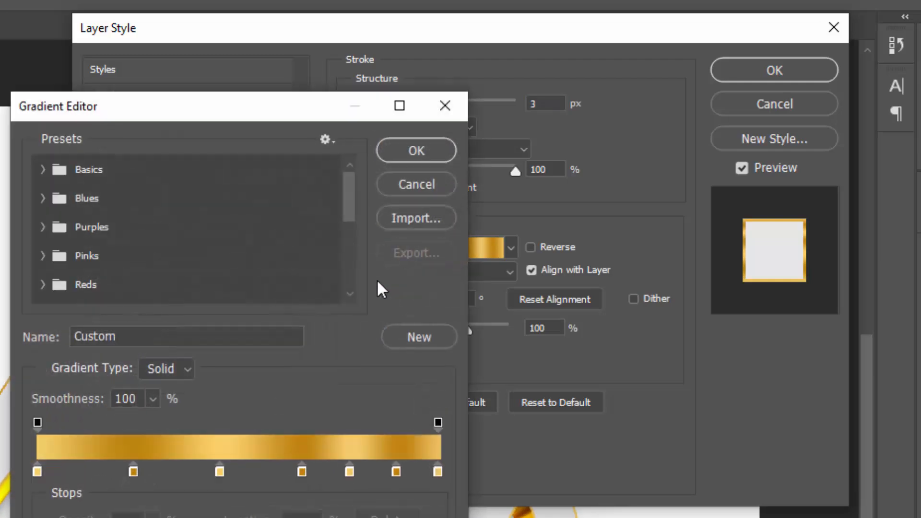
{"action": "left_click", "coordinate": [38, 473]}
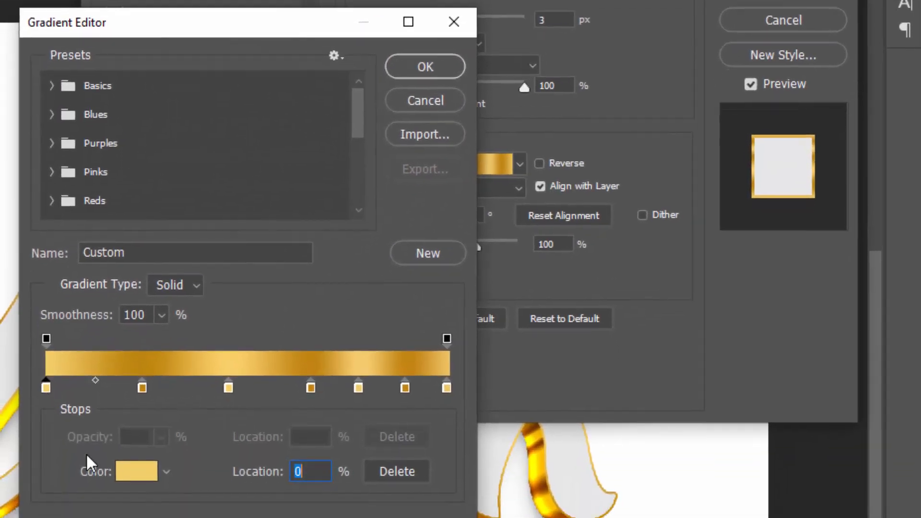
{"action": "left_click", "coordinate": [115, 465]}
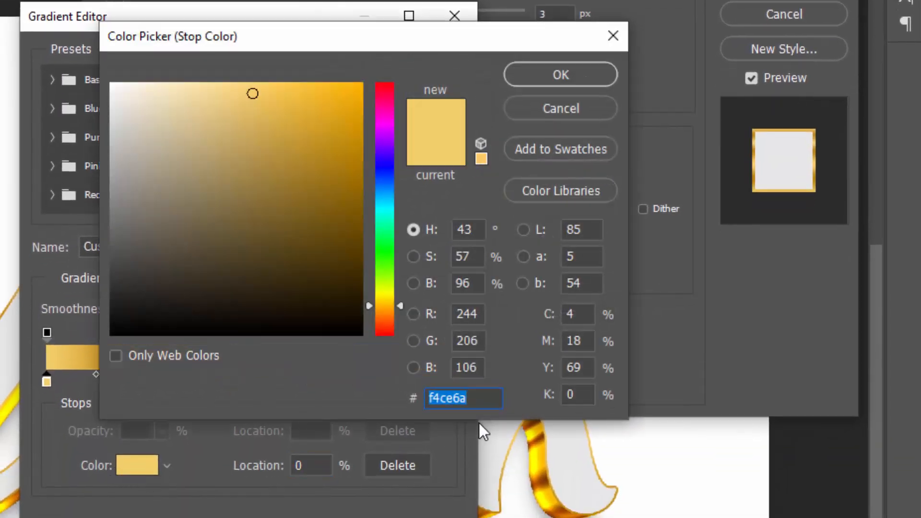
{"action": "left_click", "coordinate": [473, 398]}
{"action": "left_click_drag", "start_coordinate": [473, 397], "coordinate": [400, 410]}
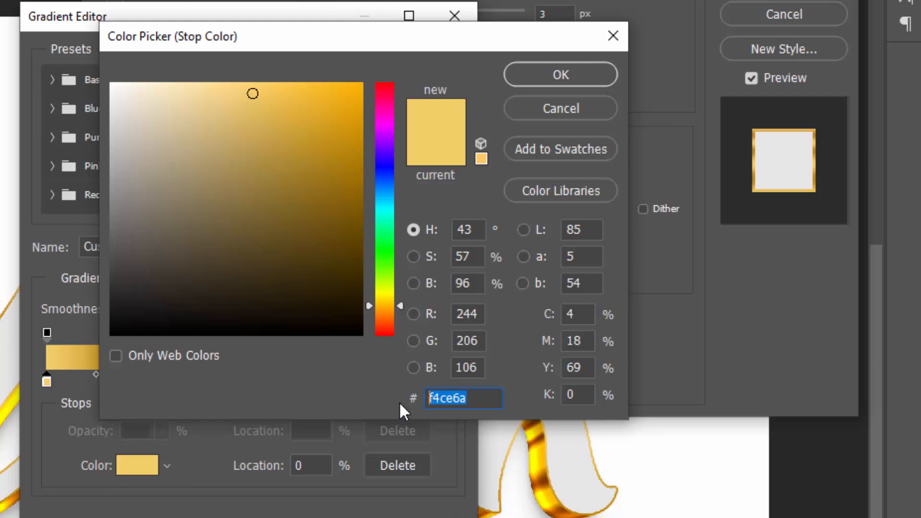
{"action": "left_click", "coordinate": [561, 74]}
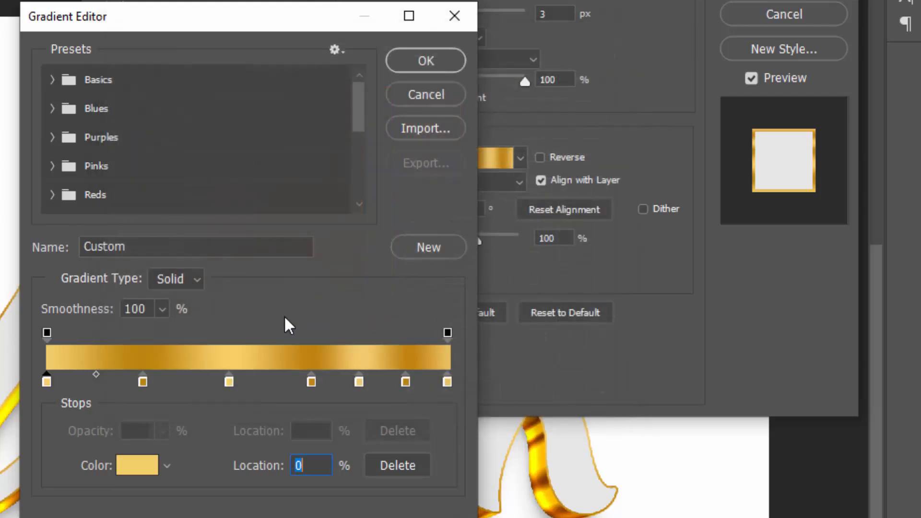
Step: Recolour the 24%, 46% and 66% stops dark, light and dark gold
{"action": "left_click", "coordinate": [142, 382]}
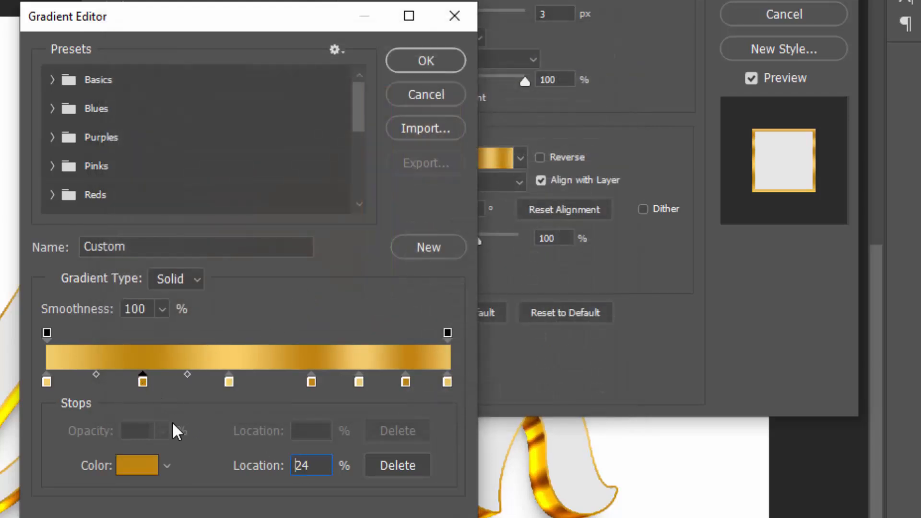
{"action": "left_click", "coordinate": [136, 468]}
{"action": "left_click_drag", "start_coordinate": [488, 403], "coordinate": [323, 409]}
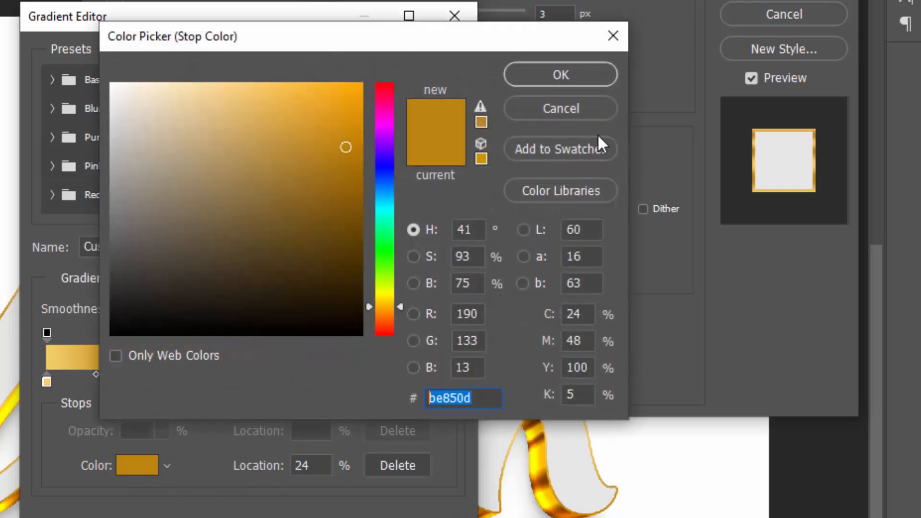
{"action": "left_click", "coordinate": [591, 81]}
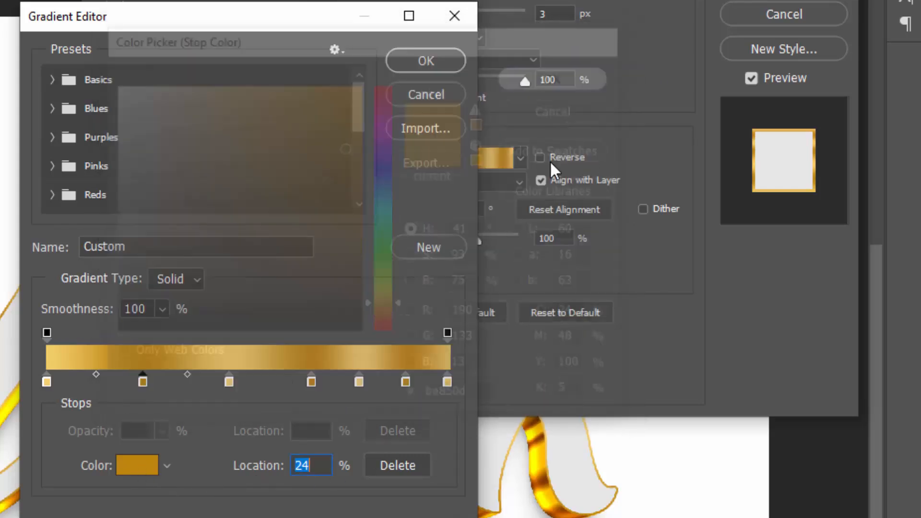
{"action": "left_click", "coordinate": [228, 382]}
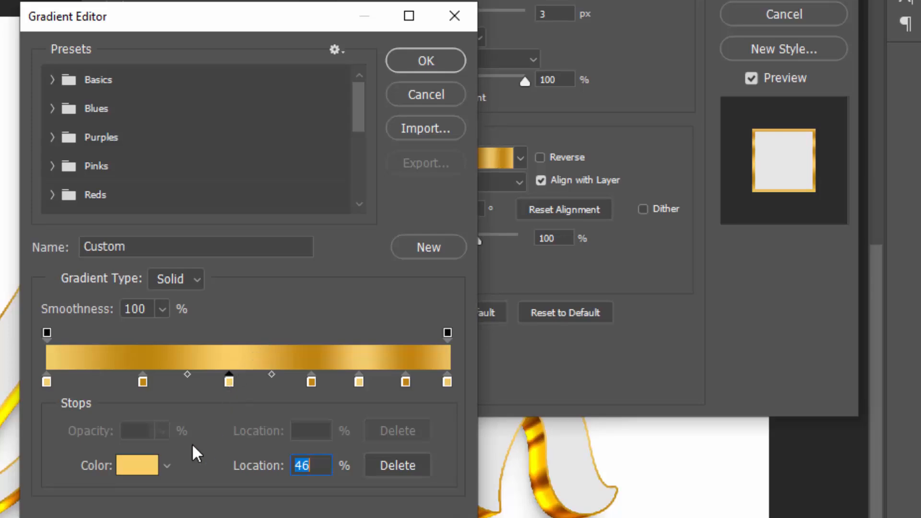
{"action": "left_click", "coordinate": [148, 470]}
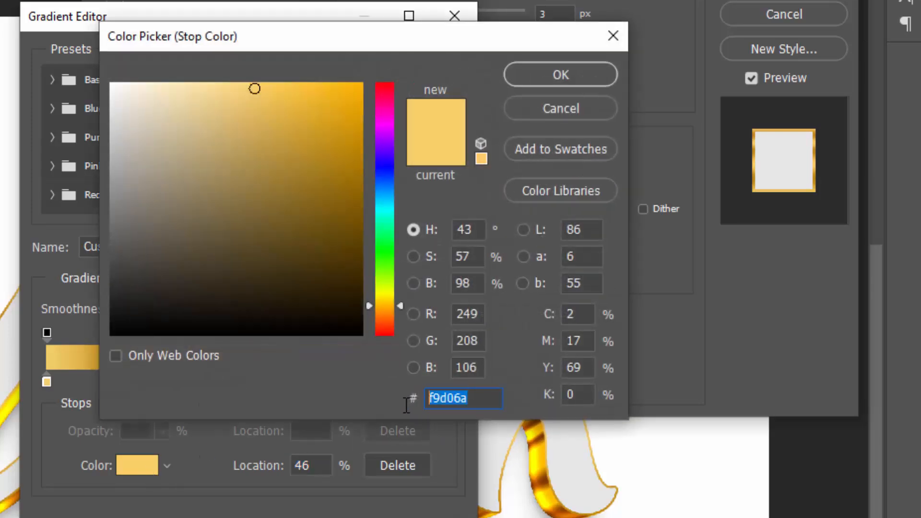
{"action": "left_click", "coordinate": [554, 75]}
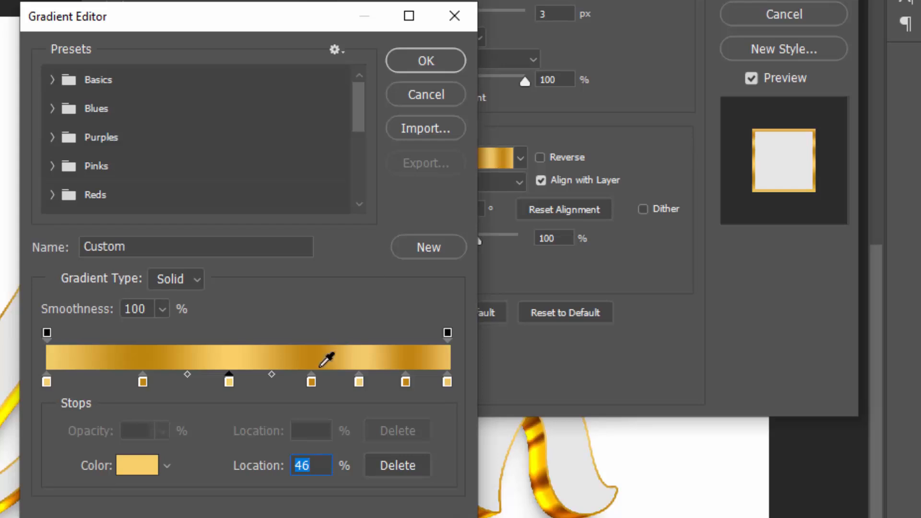
{"action": "left_click", "coordinate": [313, 382]}
{"action": "left_click", "coordinate": [145, 463]}
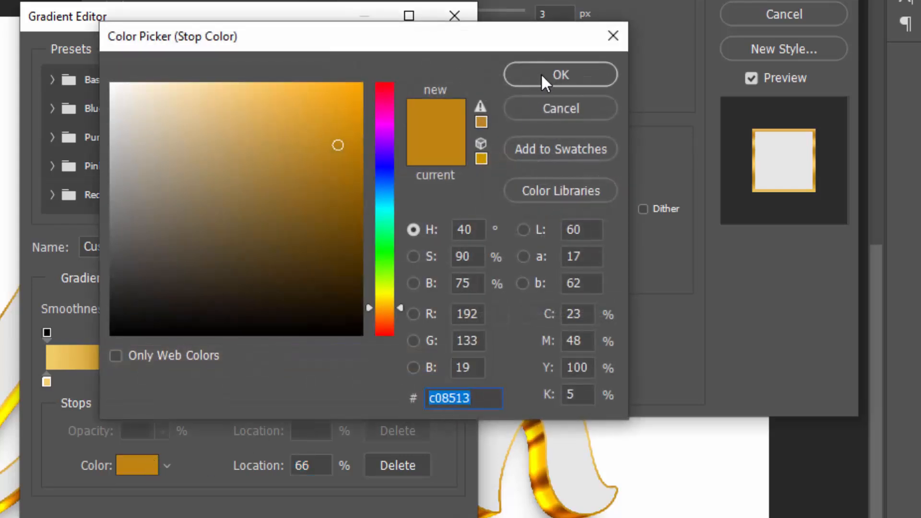
{"action": "left_click", "coordinate": [541, 75]}
Step: Recolour the 78%, 90% and 100% stops to f5cd6e, c28513 and edc363
{"action": "left_click", "coordinate": [360, 381]}
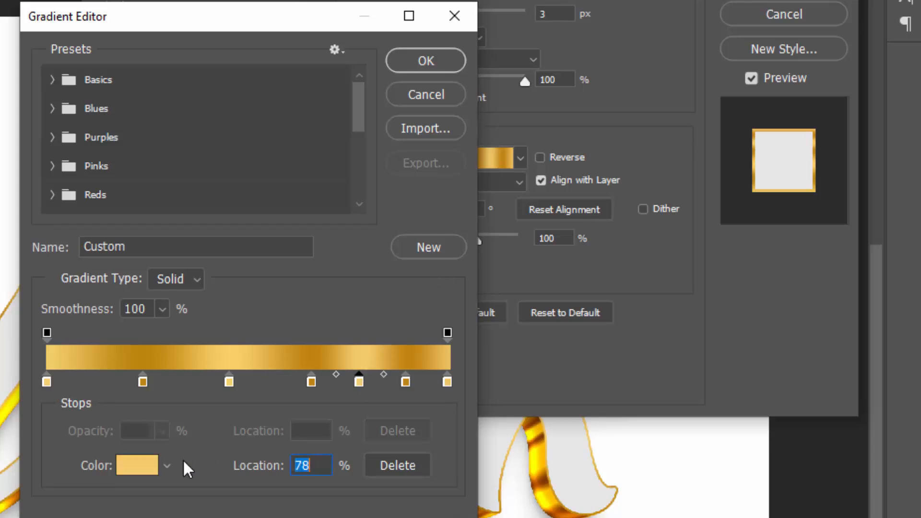
{"action": "left_click", "coordinate": [129, 466]}
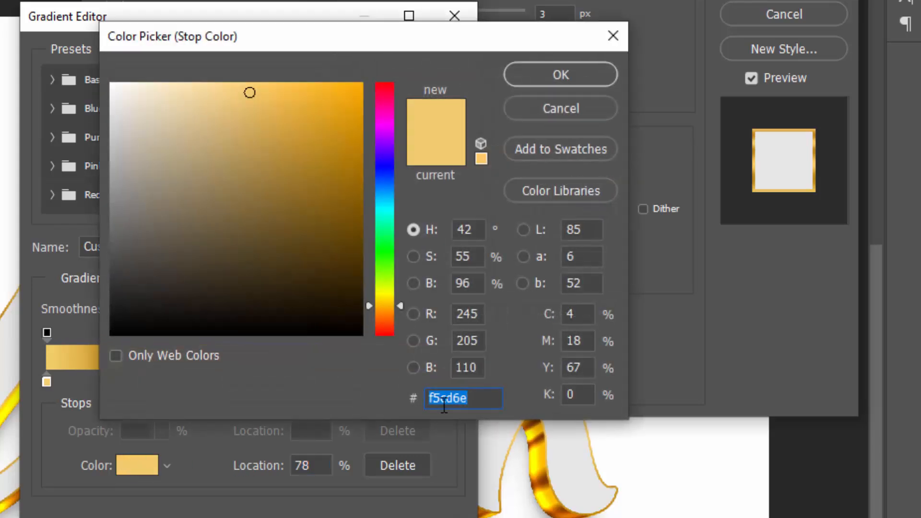
{"action": "left_click", "coordinate": [594, 74]}
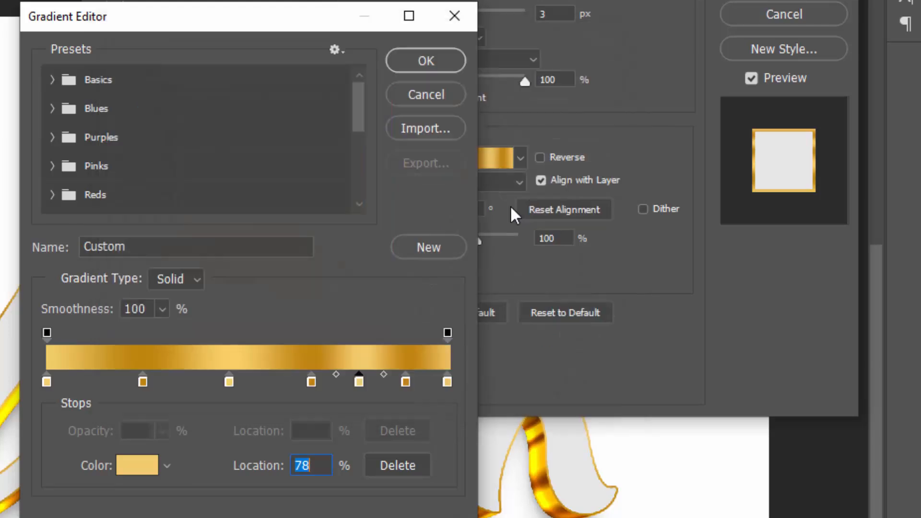
{"action": "left_click", "coordinate": [405, 381]}
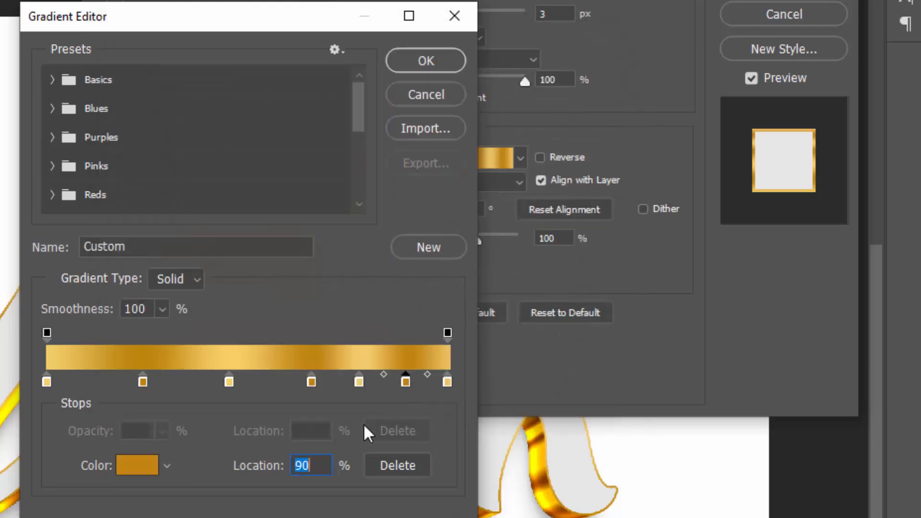
{"action": "left_click", "coordinate": [127, 468]}
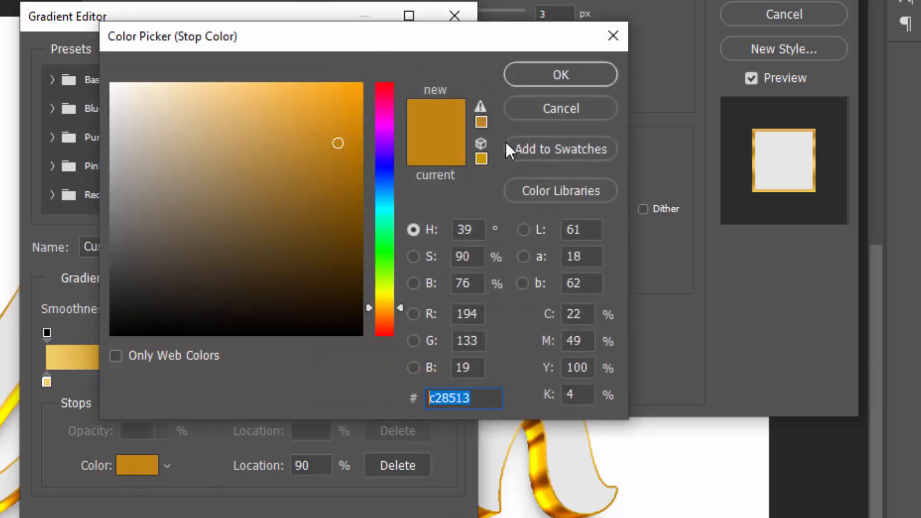
{"action": "left_click", "coordinate": [555, 73]}
{"action": "left_click", "coordinate": [447, 382]}
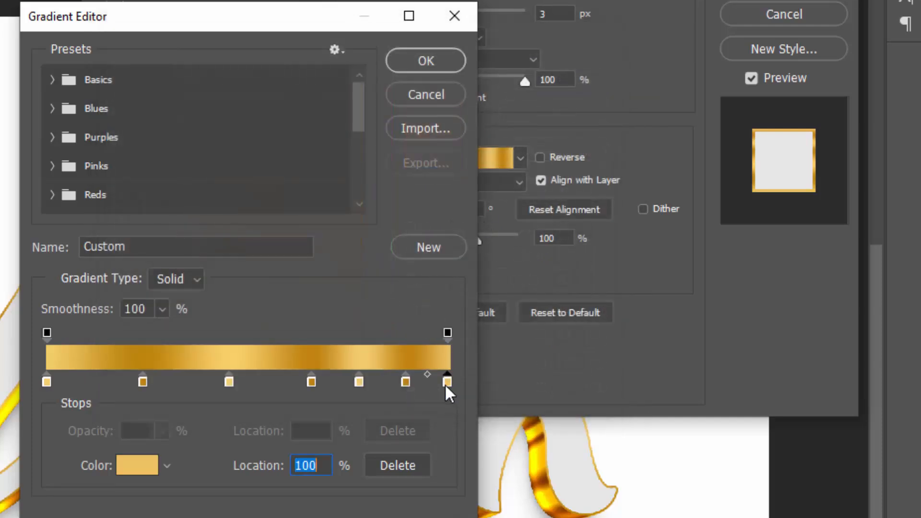
{"action": "left_click", "coordinate": [133, 465]}
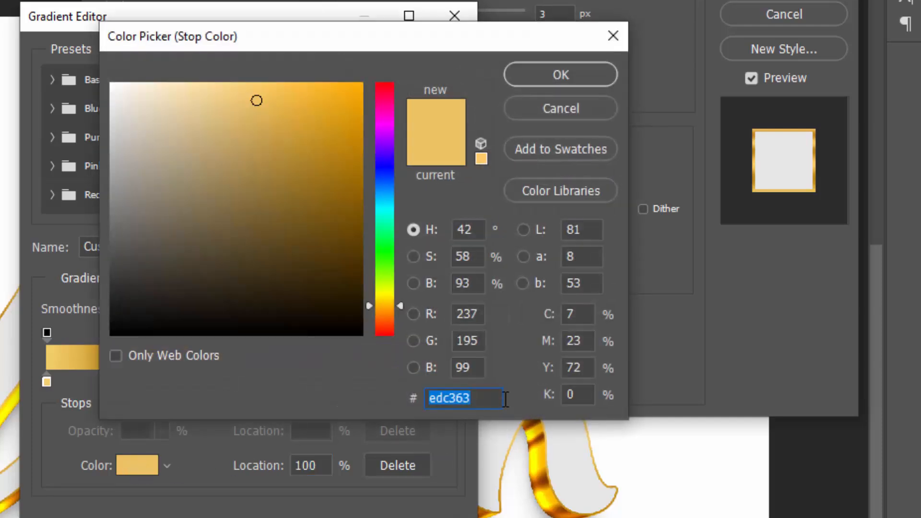
{"action": "left_click", "coordinate": [547, 67]}
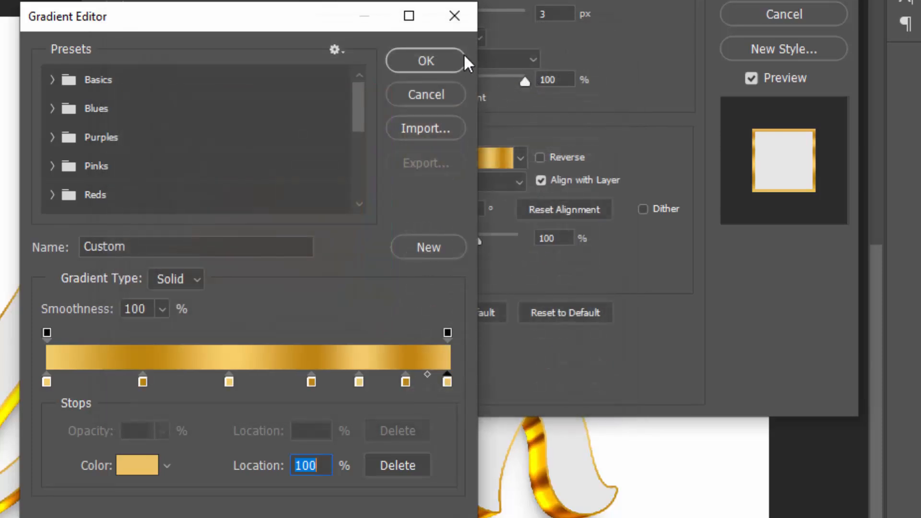
Step: Accept the gold gradient, check the stroke's angle and scale, and turn off the white Color Overlay
{"action": "left_click", "coordinate": [454, 58]}
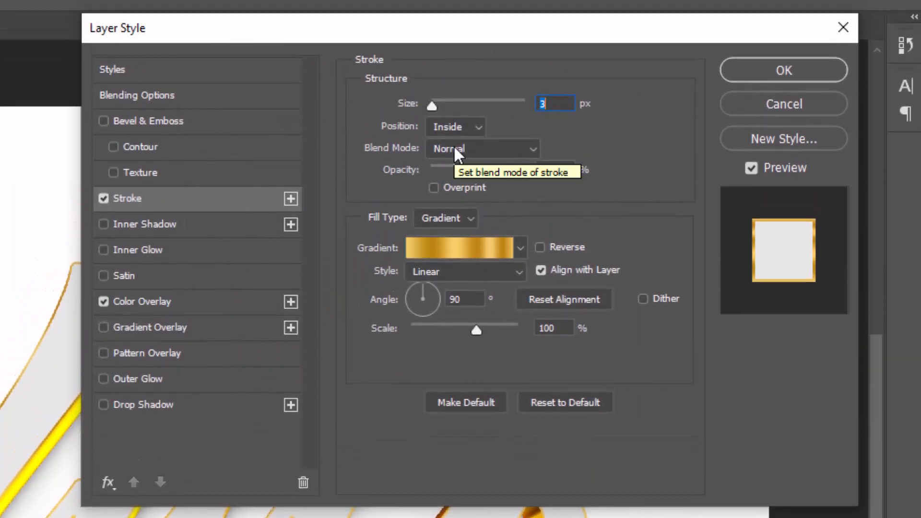
{"action": "double_click", "coordinate": [459, 299]}
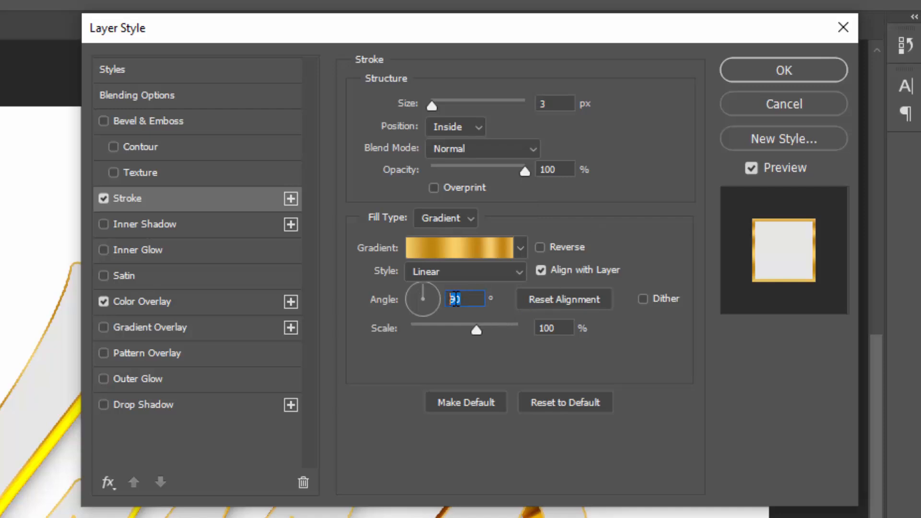
{"action": "left_click", "coordinate": [547, 328]}
{"action": "left_click_drag", "start_coordinate": [547, 338], "coordinate": [526, 338]}
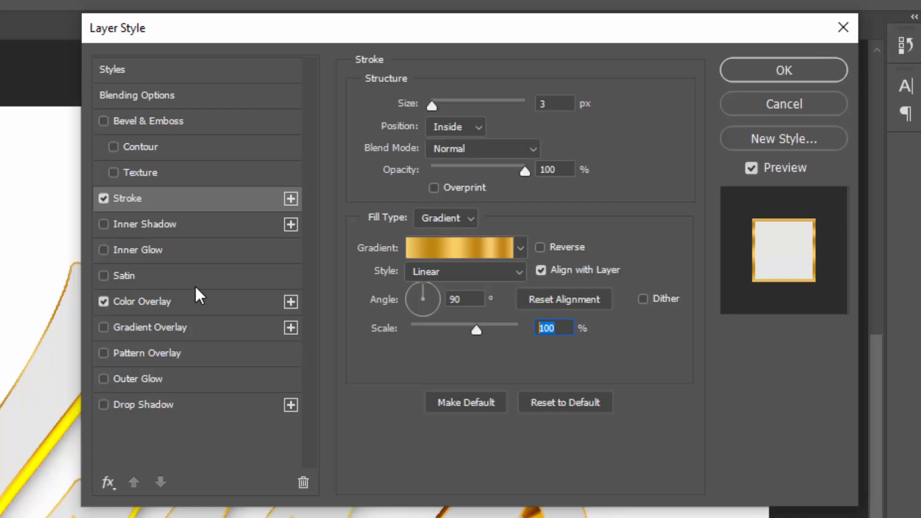
{"action": "left_click", "coordinate": [119, 300]}
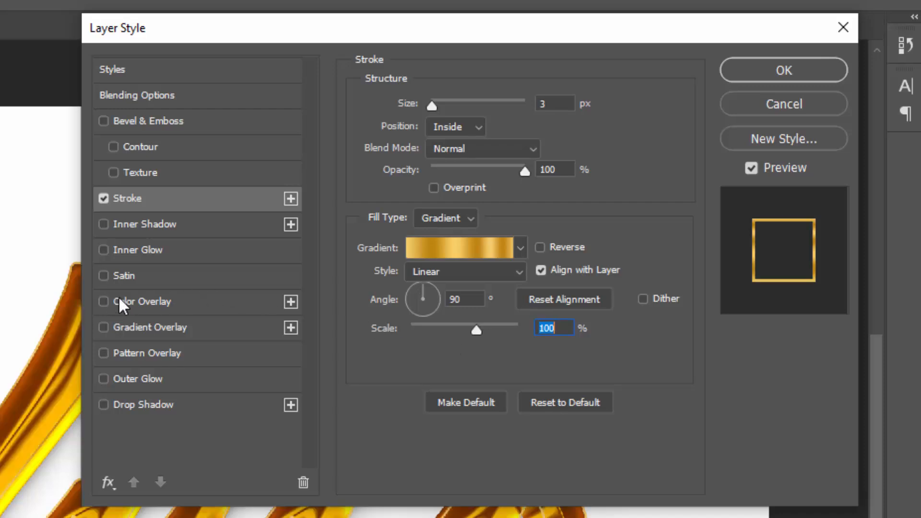
Step: Add a Multiply inner shadow at 35% opacity, −107° angle, 3 px distance, 1 px size
{"action": "left_click", "coordinate": [159, 228]}
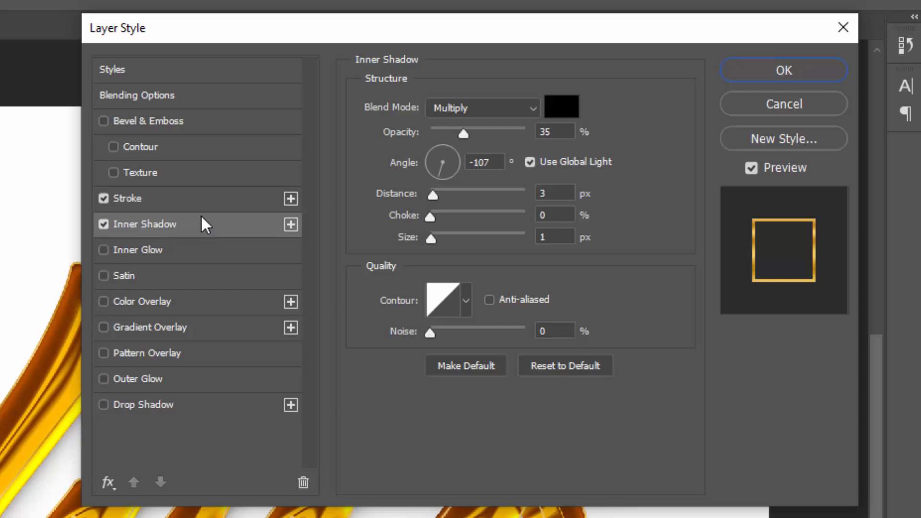
{"action": "left_click_drag", "start_coordinate": [557, 132], "coordinate": [536, 139]}
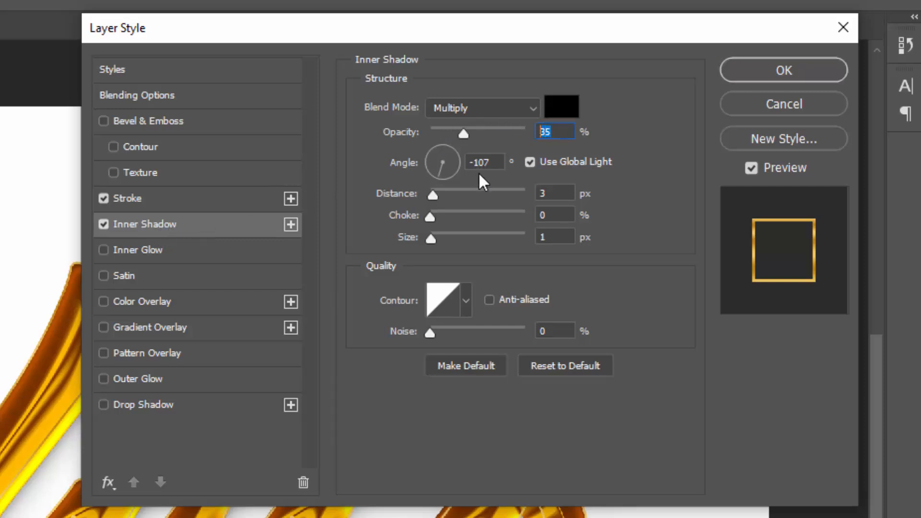
{"action": "key", "text": "Tab"}
{"action": "key", "text": "Tab"}
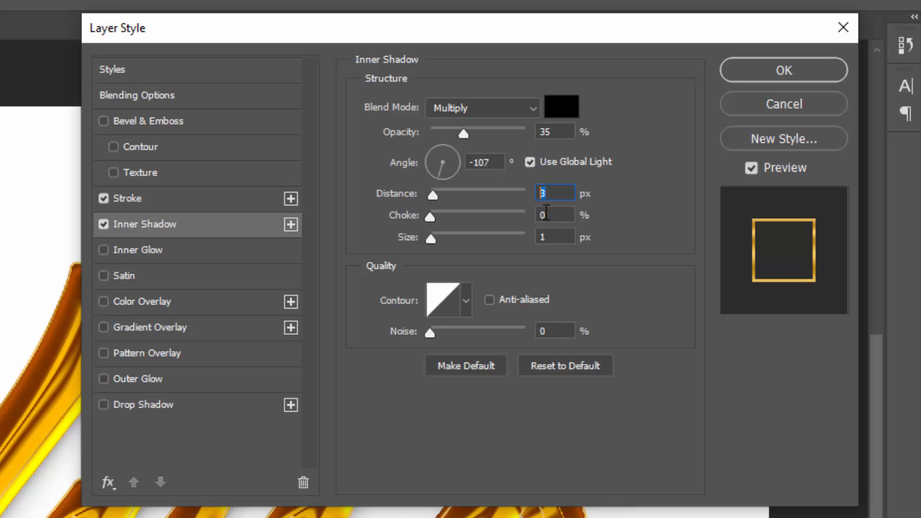
{"action": "key", "text": "Tab"}
{"action": "key", "text": "Tab"}
Step: Enable a Multiply inner glow at 35% opacity, 29 px size, Cone contour, range 50
{"action": "left_click", "coordinate": [171, 253]}
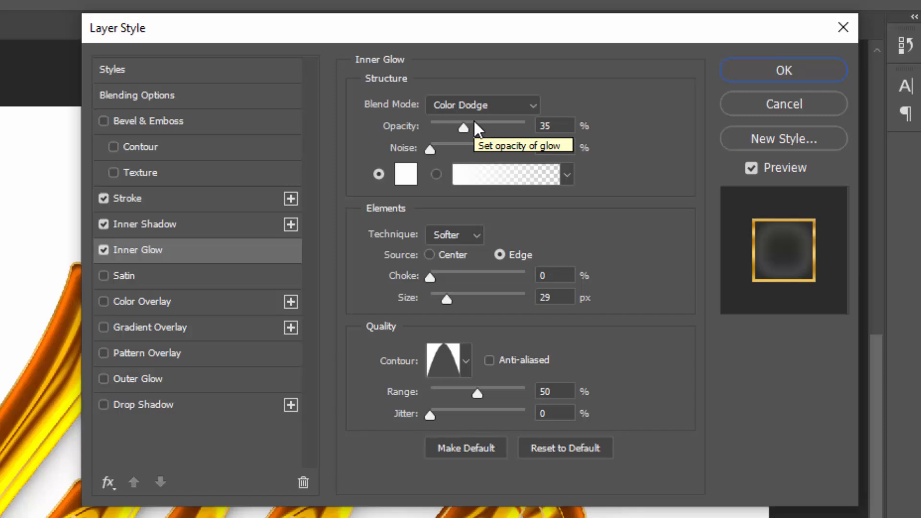
{"action": "left_click", "coordinate": [465, 104]}
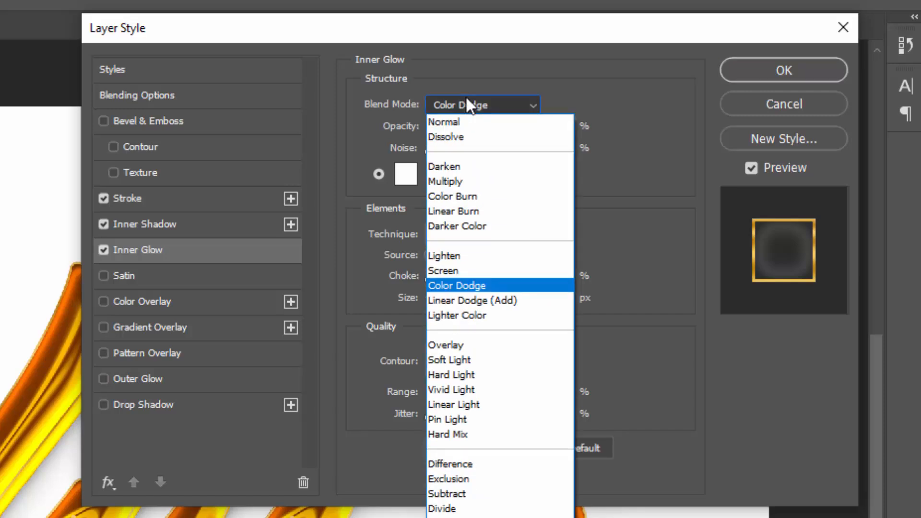
{"action": "left_click", "coordinate": [454, 181]}
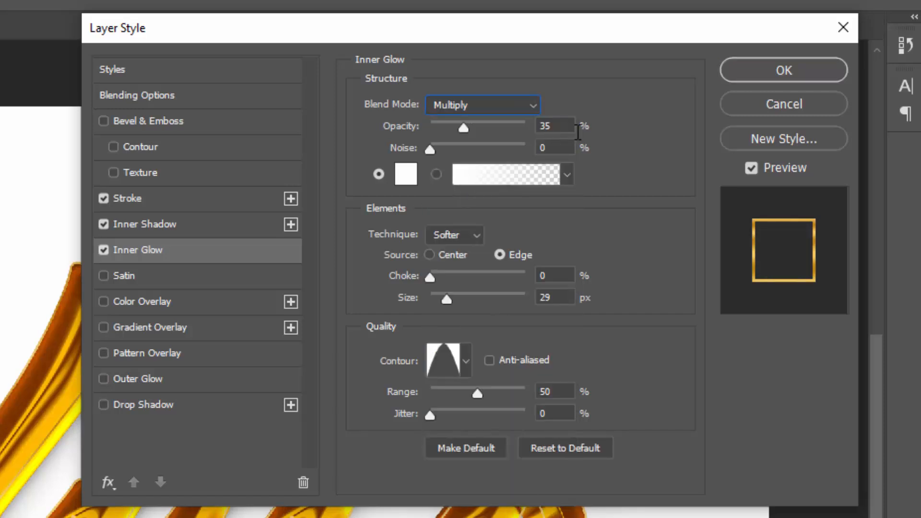
{"action": "left_click_drag", "start_coordinate": [576, 126], "coordinate": [529, 133]}
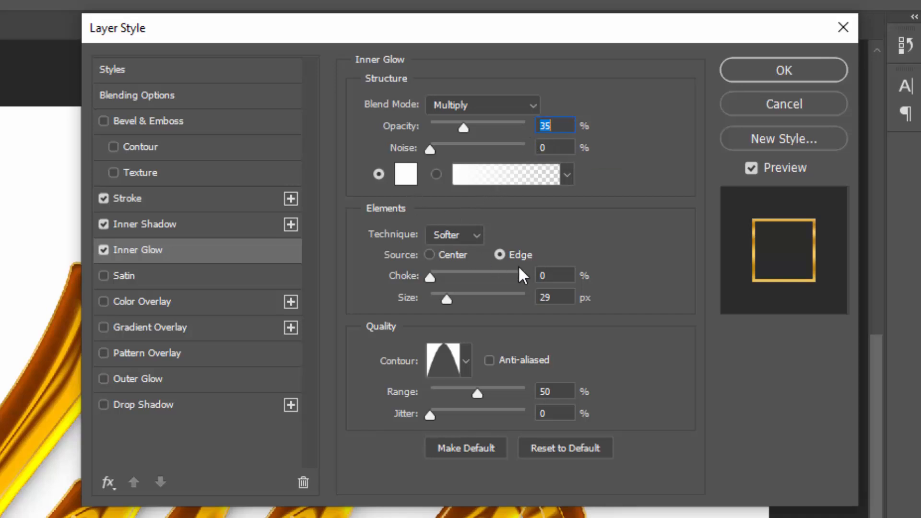
{"action": "left_click", "coordinate": [560, 279]}
{"action": "key", "text": "Tab"}
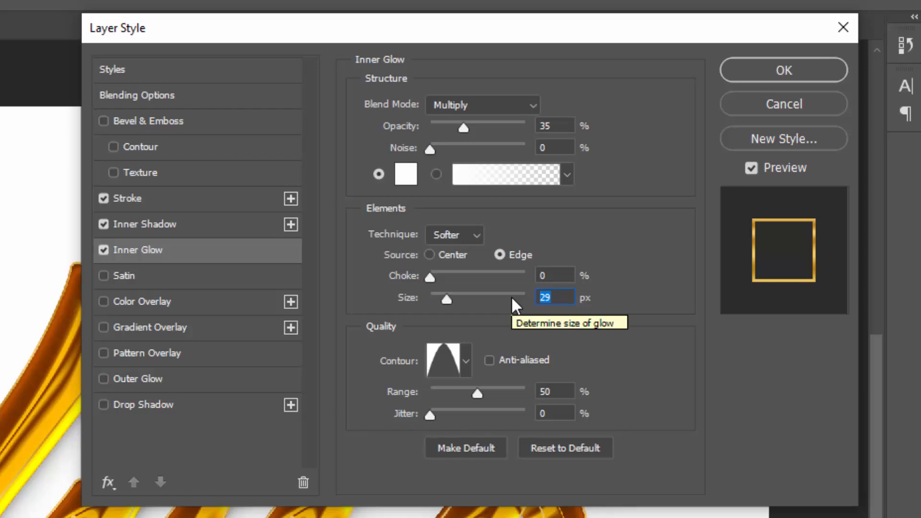
{"action": "left_click", "coordinate": [456, 375]}
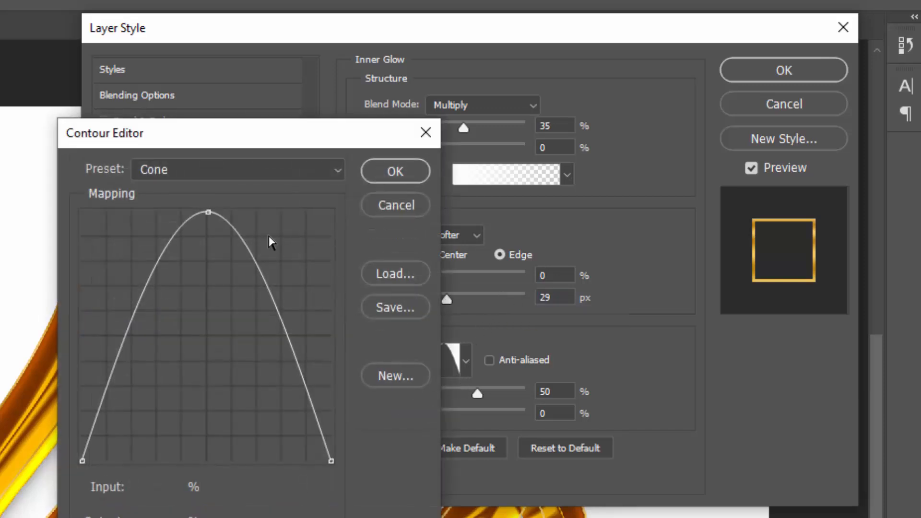
{"action": "left_click", "coordinate": [371, 173]}
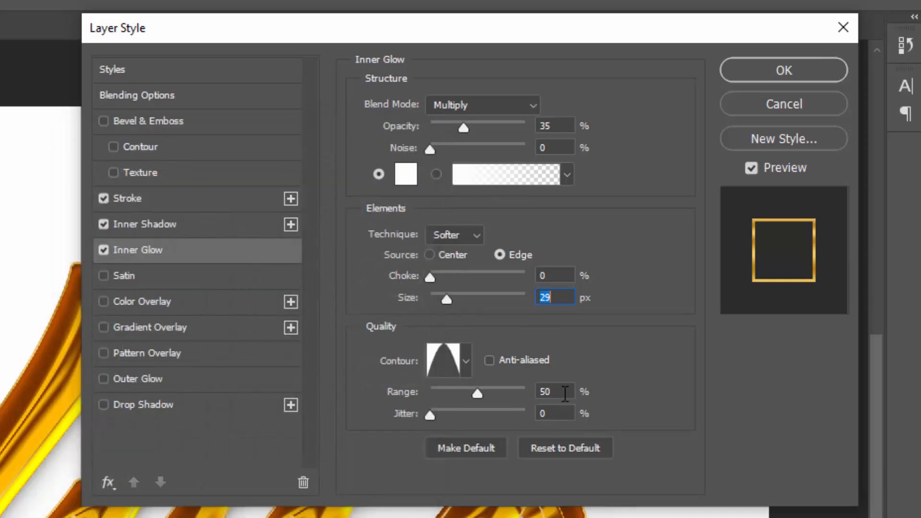
{"action": "left_click", "coordinate": [563, 391]}
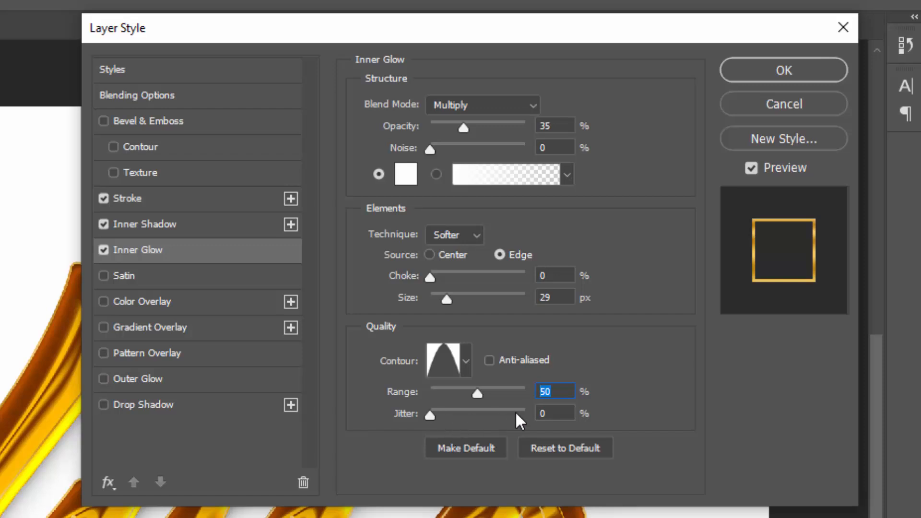
{"action": "key", "text": "Tab"}
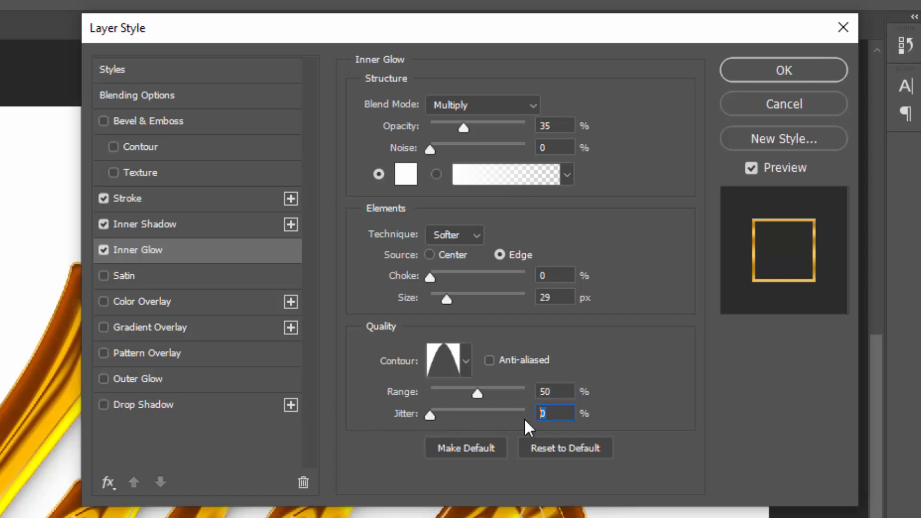
Step: Enable a black (000000) Color Overlay on Black copy 33 and confirm the Layer Style
{"action": "left_click", "coordinate": [169, 304]}
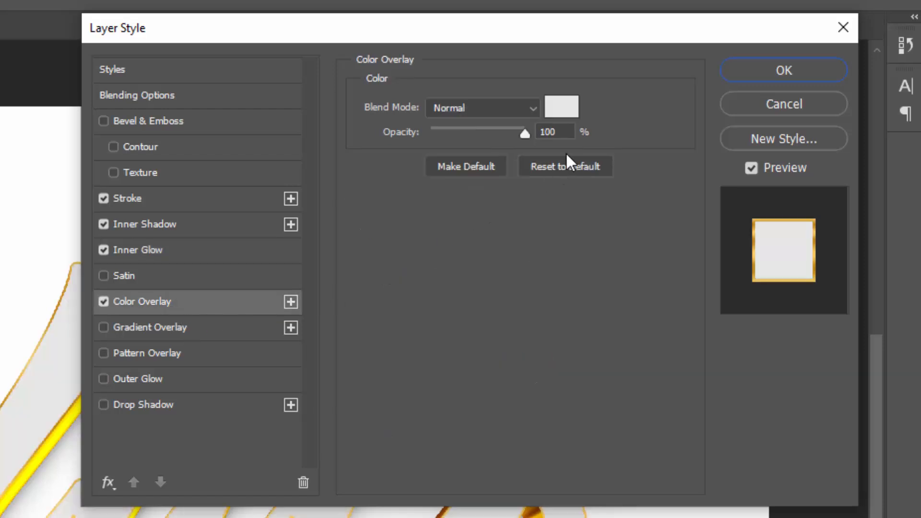
{"action": "left_click", "coordinate": [564, 115]}
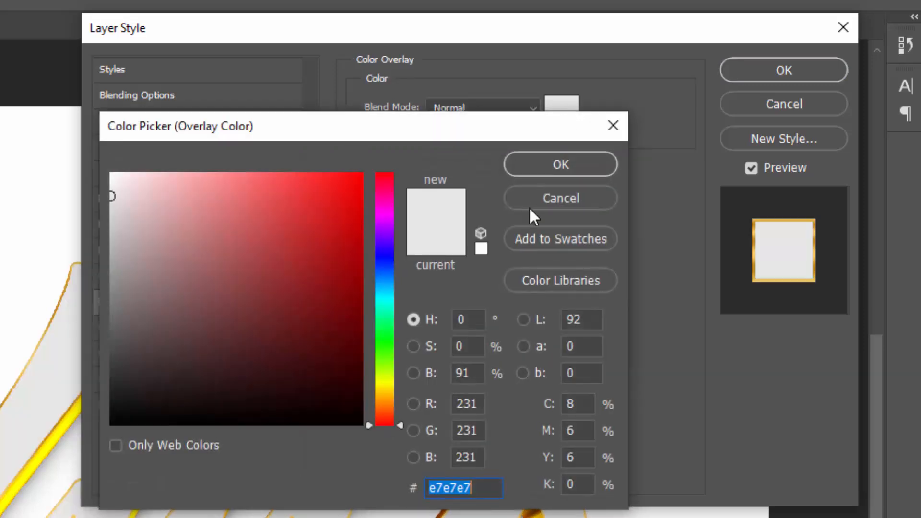
{"action": "left_click_drag", "start_coordinate": [347, 372], "coordinate": [347, 452]}
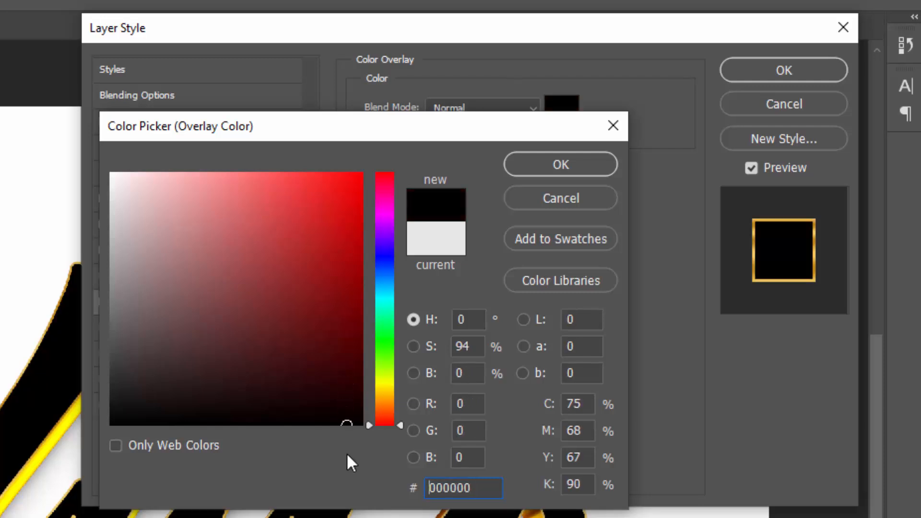
{"action": "left_click", "coordinate": [554, 173]}
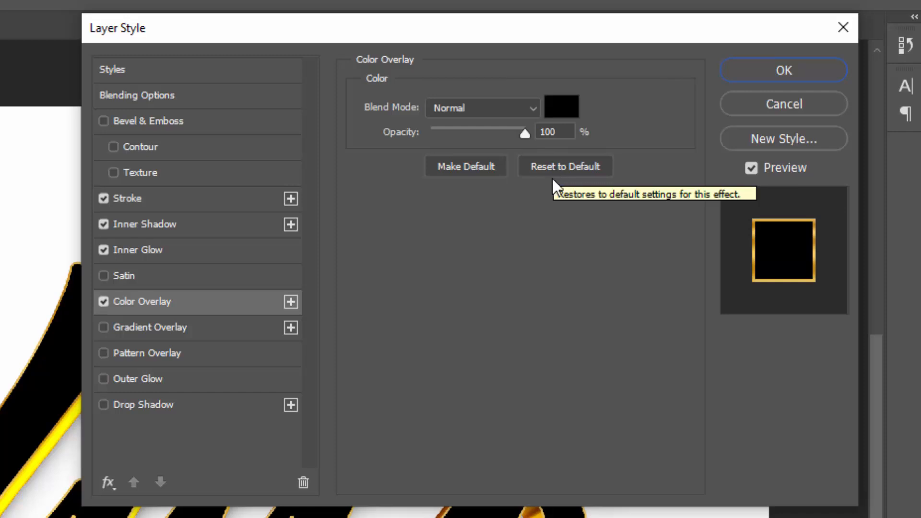
{"action": "left_click", "coordinate": [785, 74]}
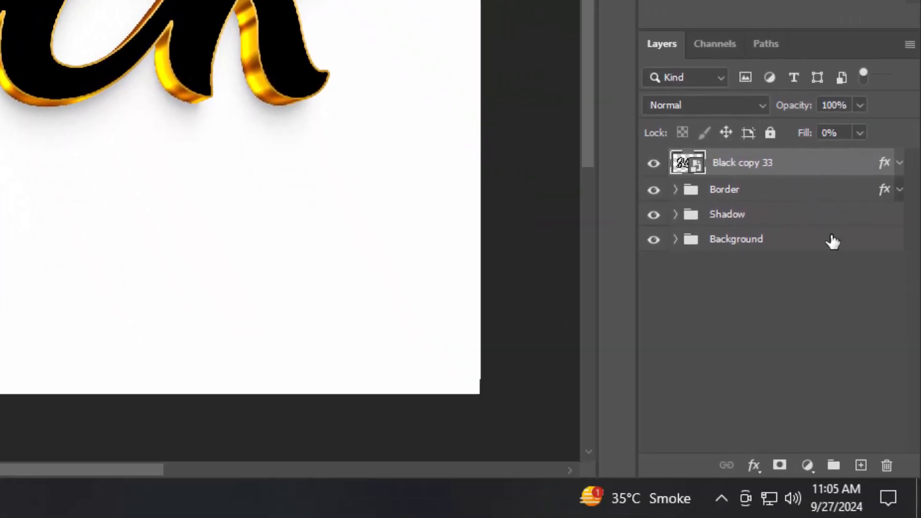
Step: Group the text layer with the Border, Shadow and Background groups as '3D eefect'
{"action": "left_click", "coordinate": [830, 239], "text": "shift"}
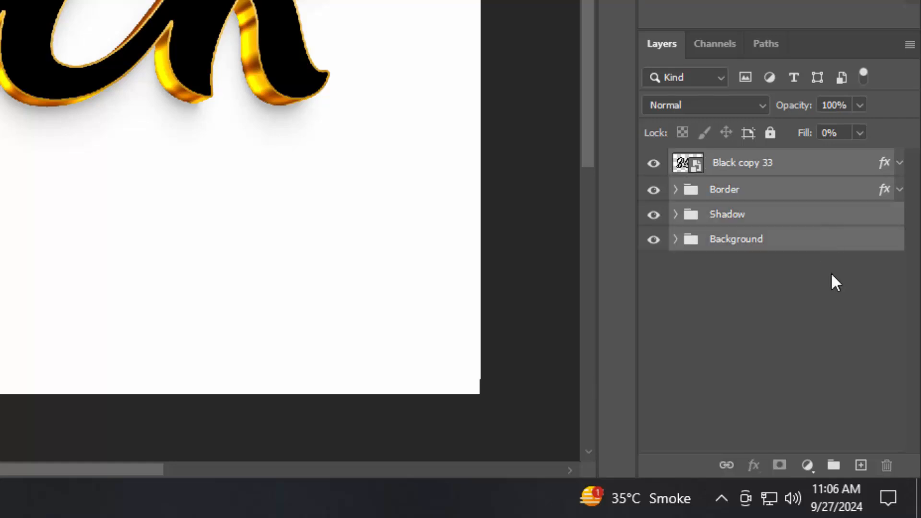
{"action": "left_click", "coordinate": [837, 464]}
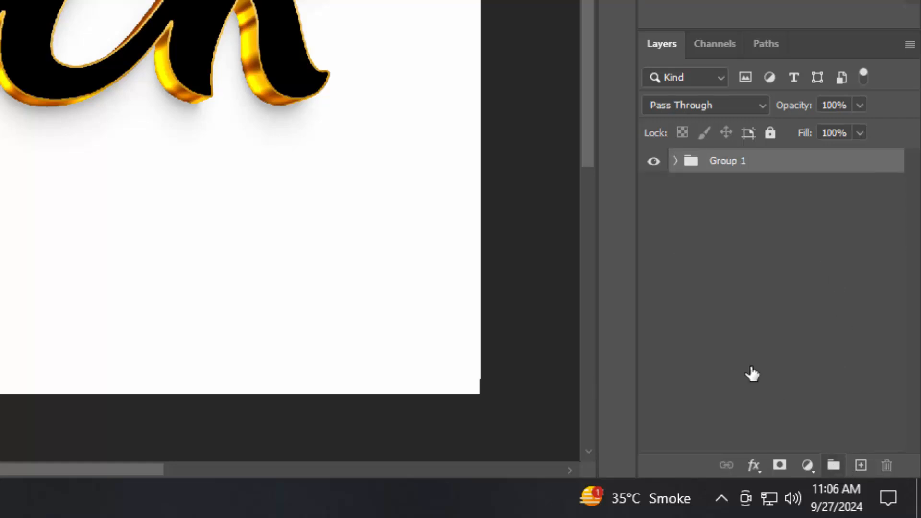
{"action": "double_click", "coordinate": [726, 158]}
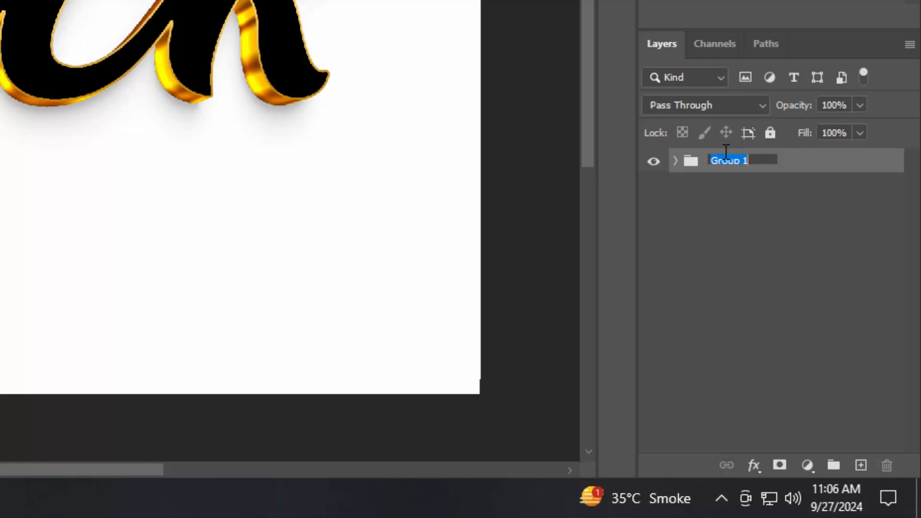
{"action": "type", "text": "#C"}
{"action": "key", "text": "BackSpace"}
{"action": "key", "text": "BackSpace"}
{"action": "type", "text": "3D eefect"}
{"action": "key", "text": "Return"}
Step: Expand the group and duplicate Black copy 33 with Ctrl+J
{"action": "left_click", "coordinate": [676, 162]}
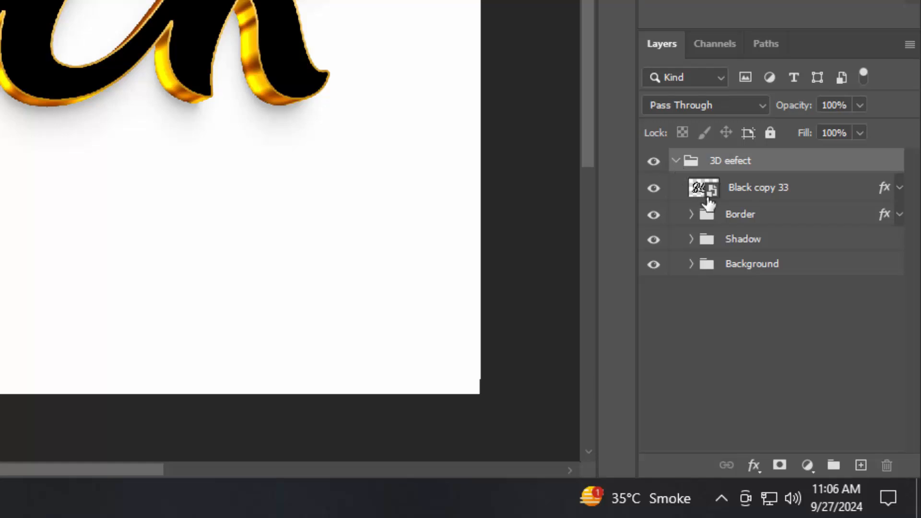
{"action": "left_click", "coordinate": [742, 200]}
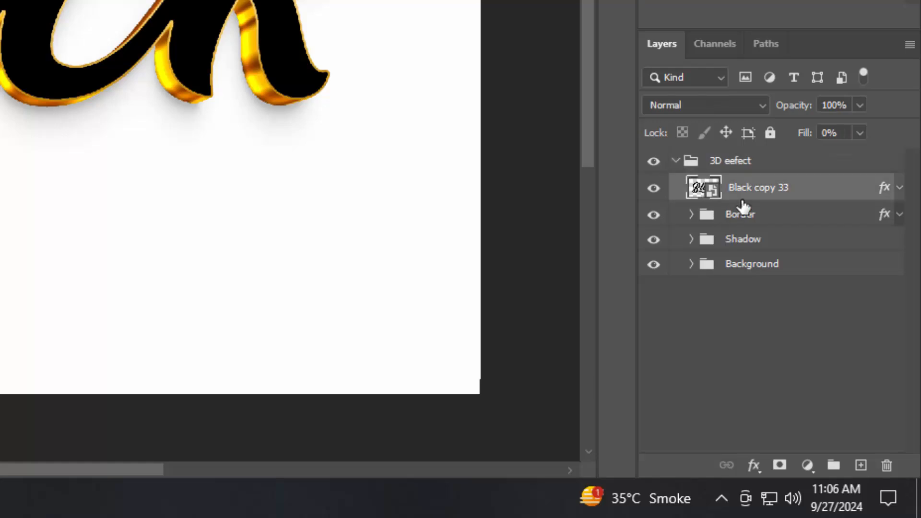
{"action": "key", "text": "ctrl+j"}
Step: Move Black copy 34 above the 3D eefect group, set its opacity to 0%, and hide it
{"action": "left_click_drag", "start_coordinate": [743, 195], "coordinate": [704, 172]}
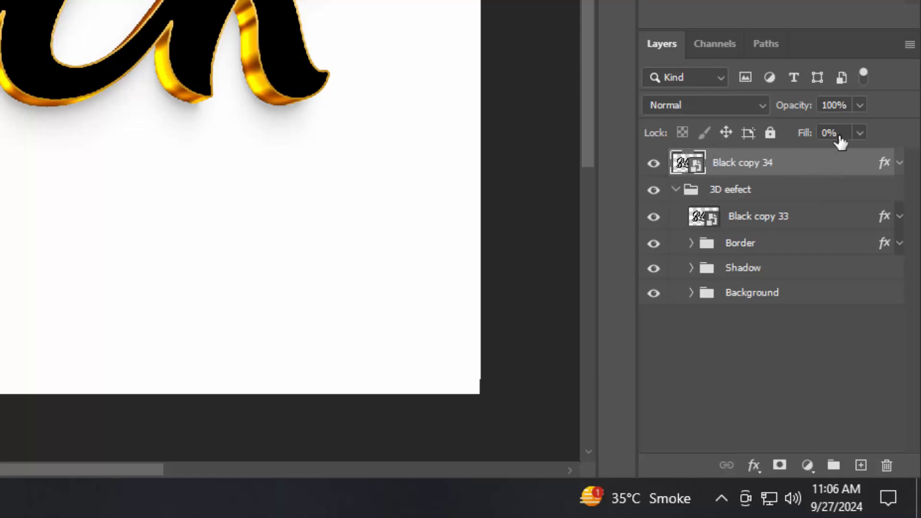
{"action": "left_click", "coordinate": [860, 105]}
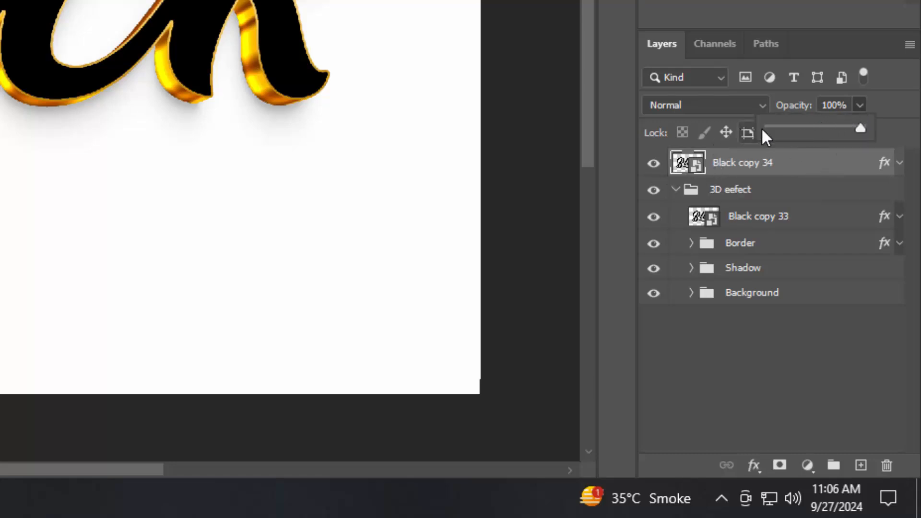
{"action": "left_click_drag", "start_coordinate": [762, 130], "coordinate": [738, 131]}
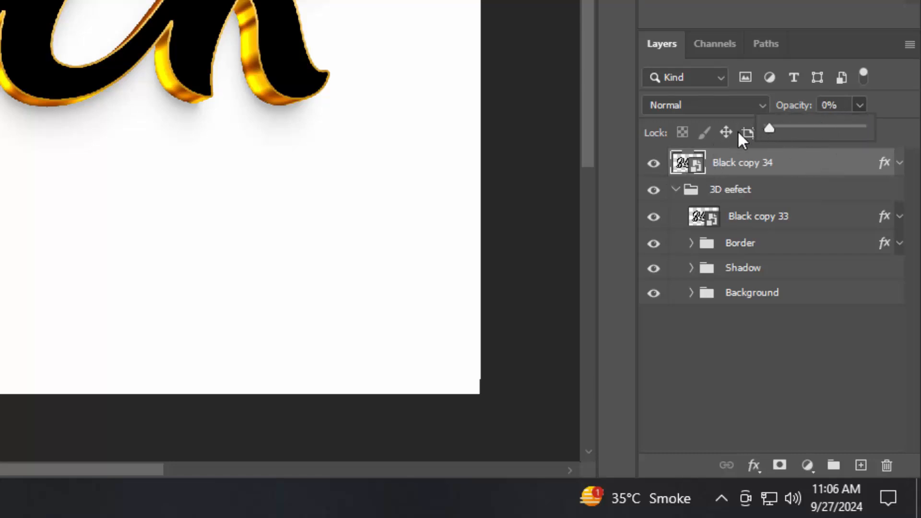
{"action": "left_click", "coordinate": [652, 164]}
Step: Rename the Black copy 34 layer to 'Change your text from here'
{"action": "double_click", "coordinate": [757, 163]}
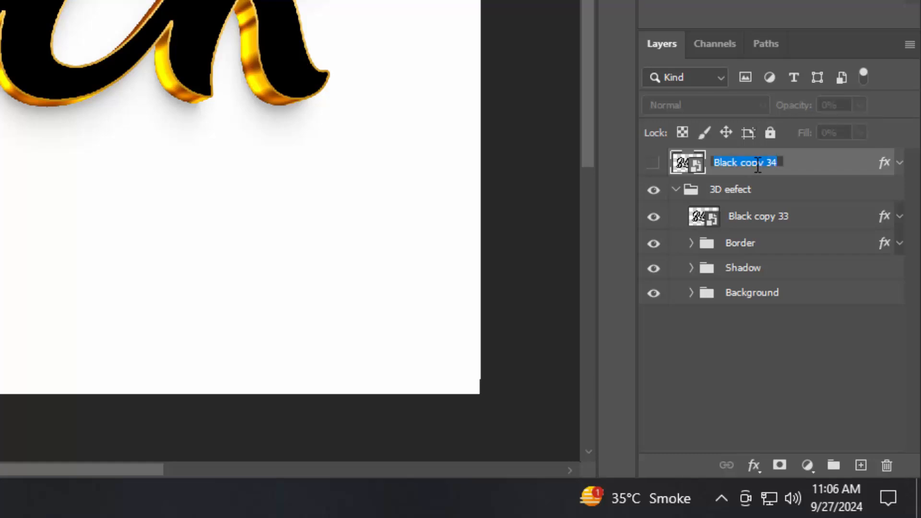
{"action": "type", "text": "Change your tex"}
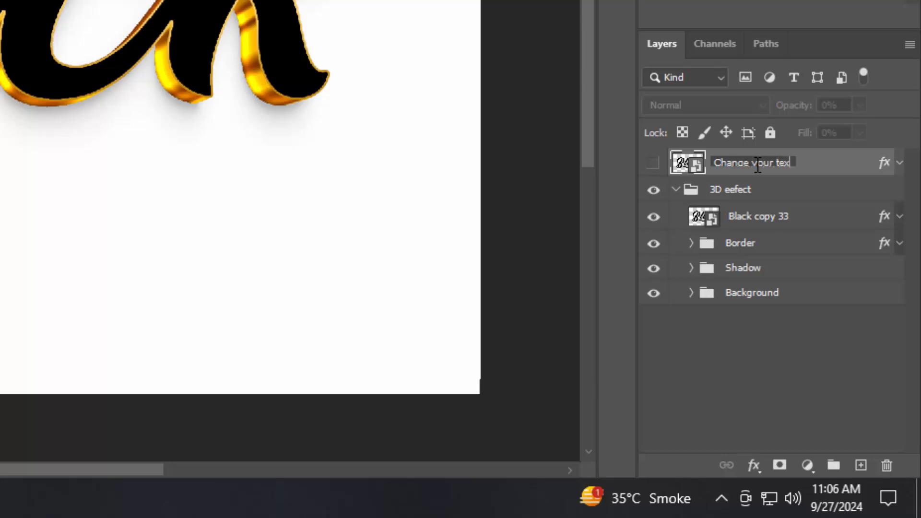
{"action": "type", "text": "t from h"}
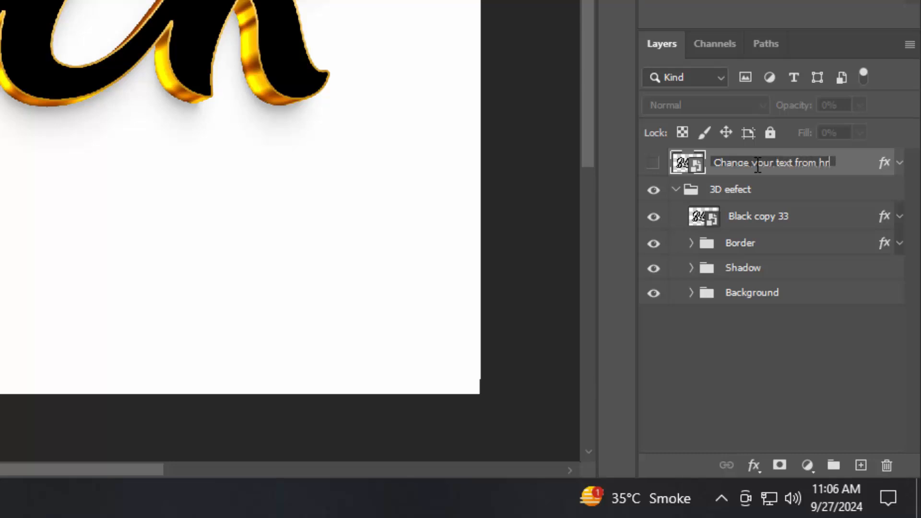
{"action": "type", "text": "ere"}
{"action": "key", "text": "Return"}
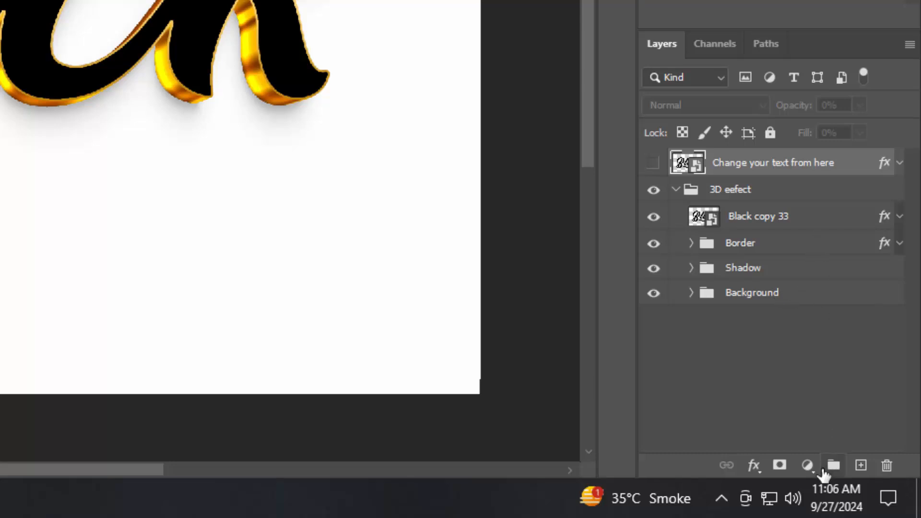
Step: Add a Hue/Saturation adjustment layer at the top of the stack with Hue at -23
{"action": "left_click", "coordinate": [807, 465]}
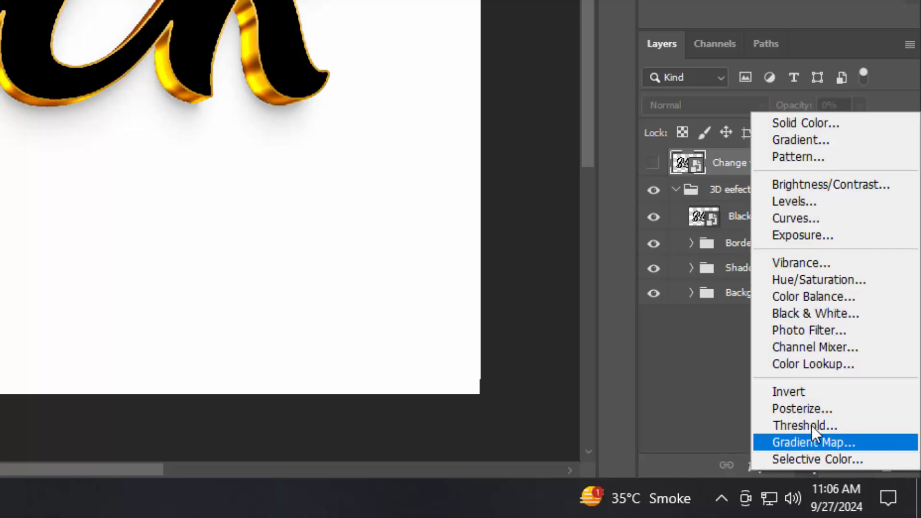
{"action": "left_click", "coordinate": [817, 283]}
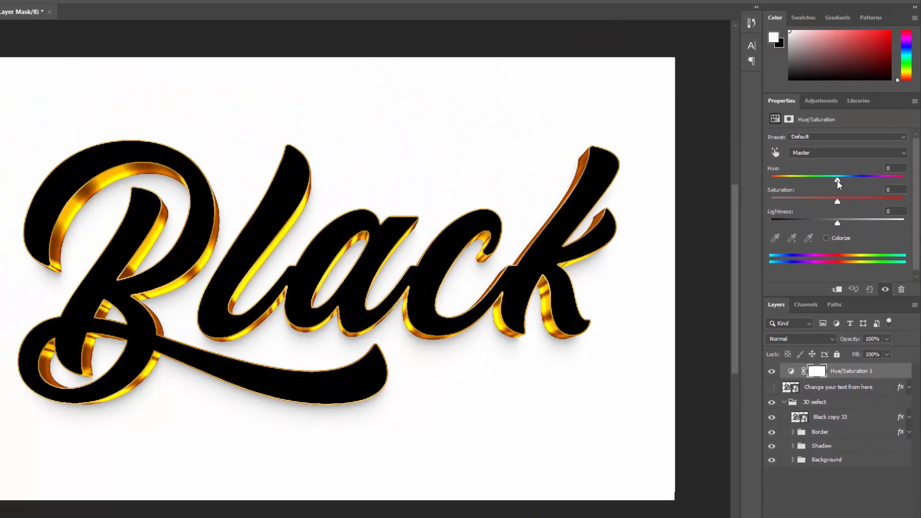
{"action": "left_click_drag", "start_coordinate": [837, 180], "coordinate": [822, 182]}
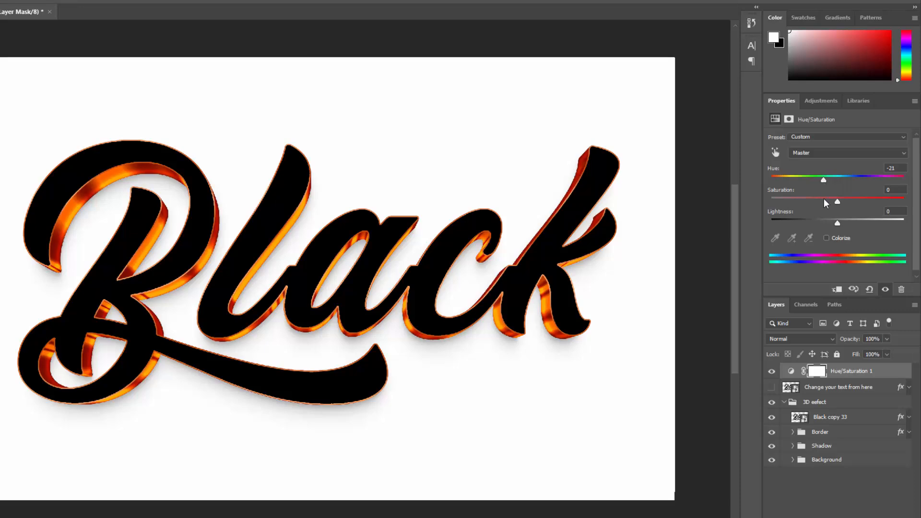